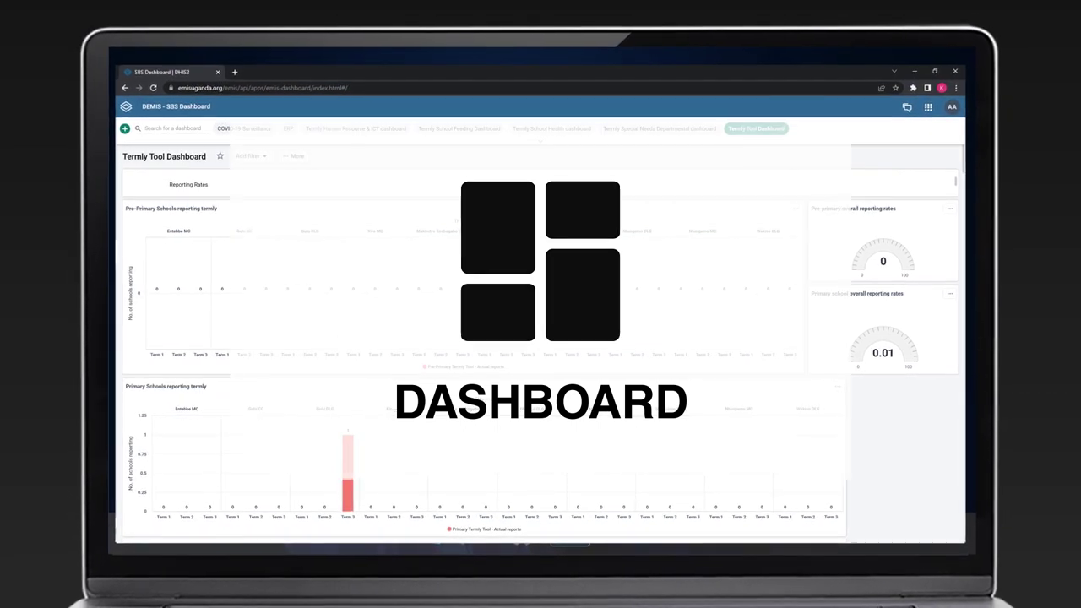
Look through the Termly Tool Dashboard's reporting rates, score card, enrolment and special needs charts and tables
scroll(671, 413, "down", 3)
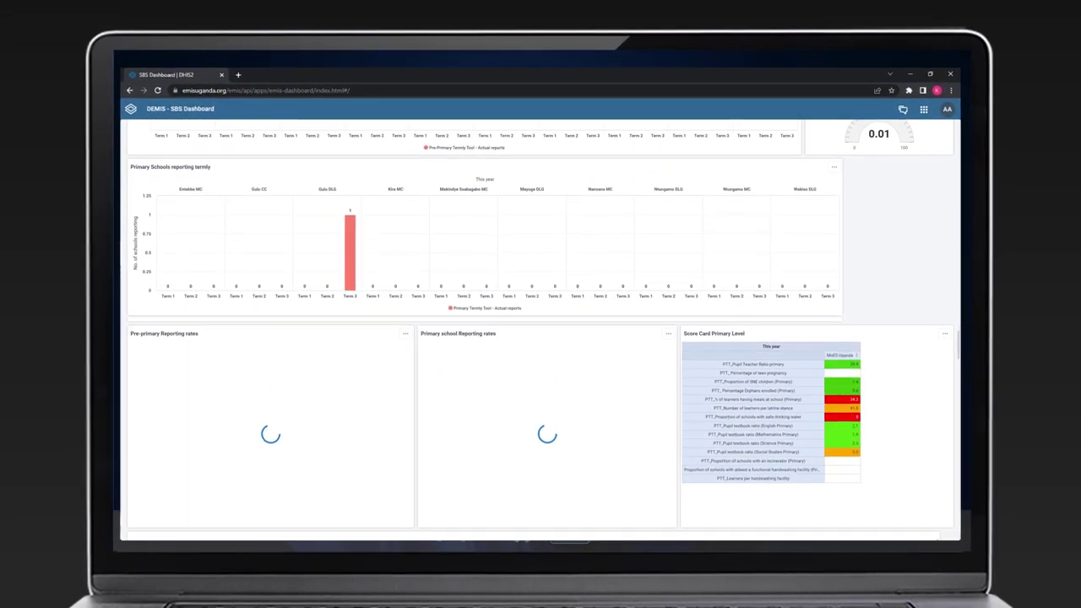
scroll(540, 337, "down", 10)
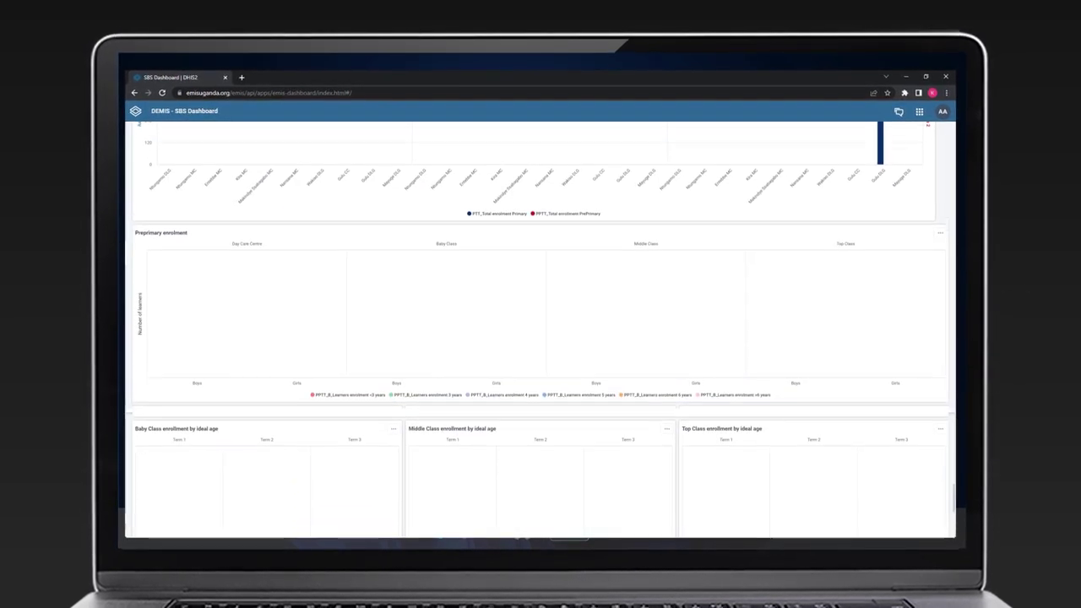
scroll(540, 338, "down", 5)
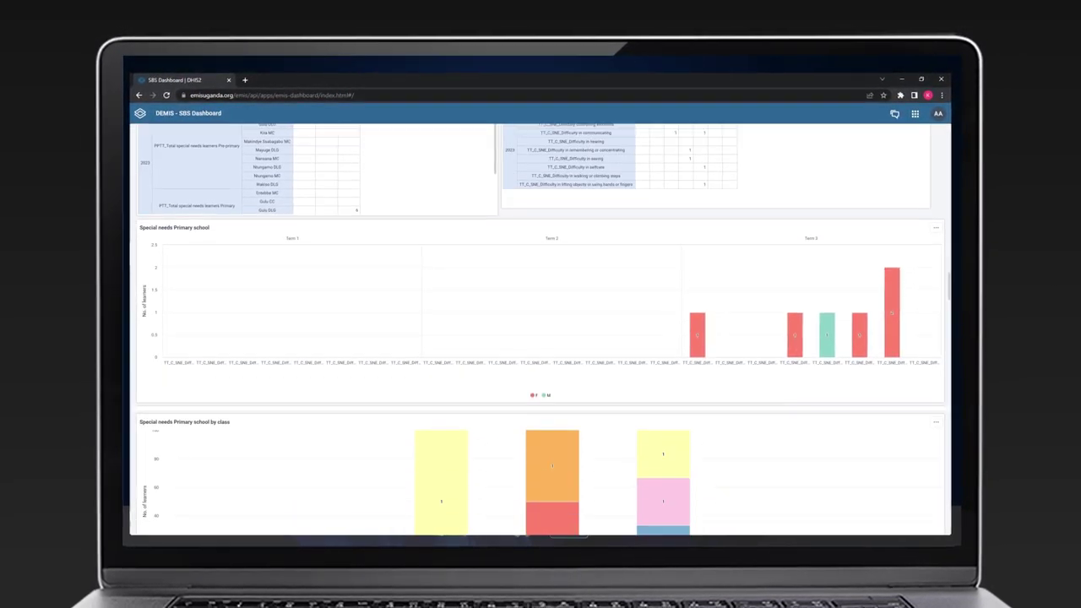
scroll(541, 338, "down", 3)
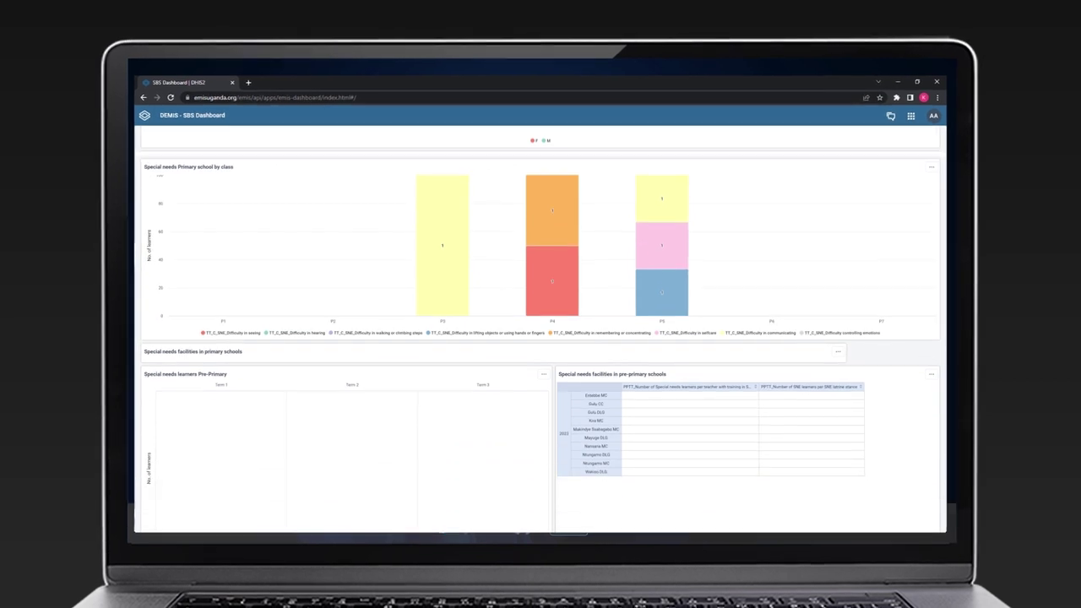
scroll(540, 337, "down", 2)
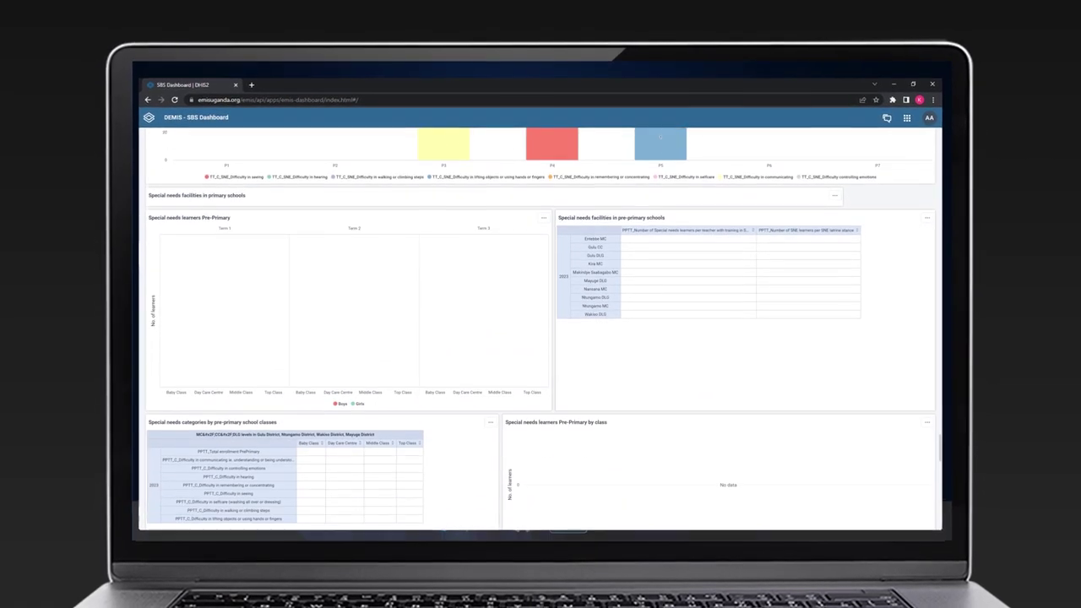
scroll(540, 338, "down", 2)
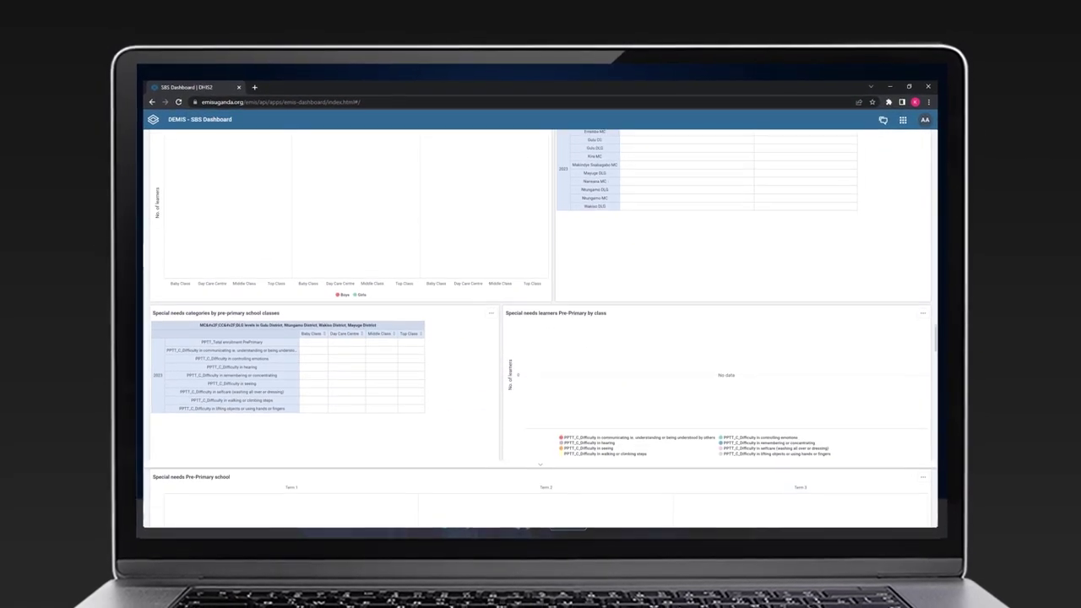
scroll(540, 337, "down", 2)
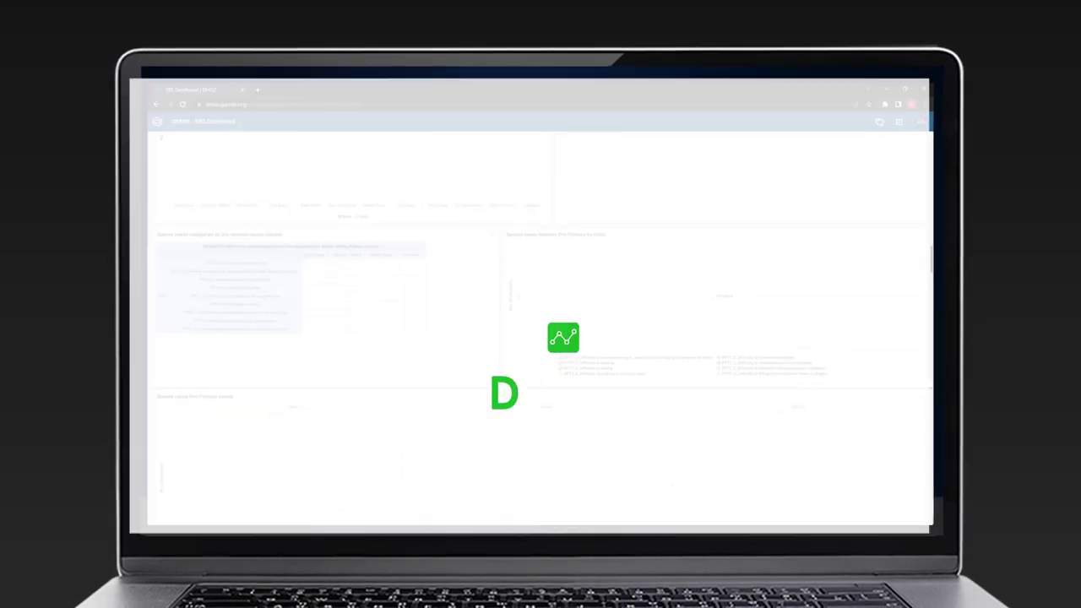
scroll(540, 338, "down", 2)
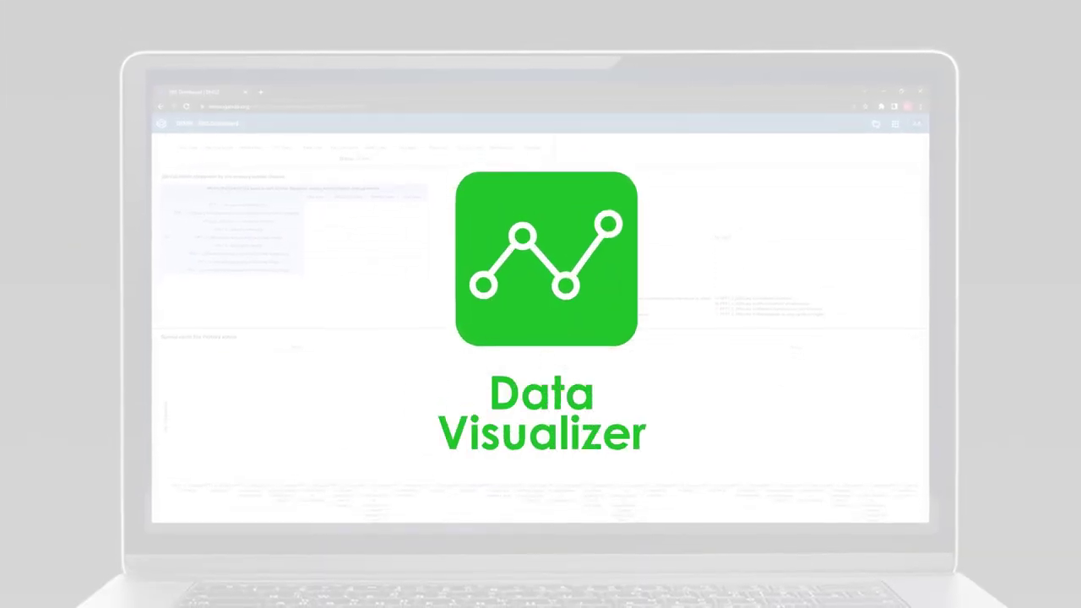
scroll(540, 338, "down", 2)
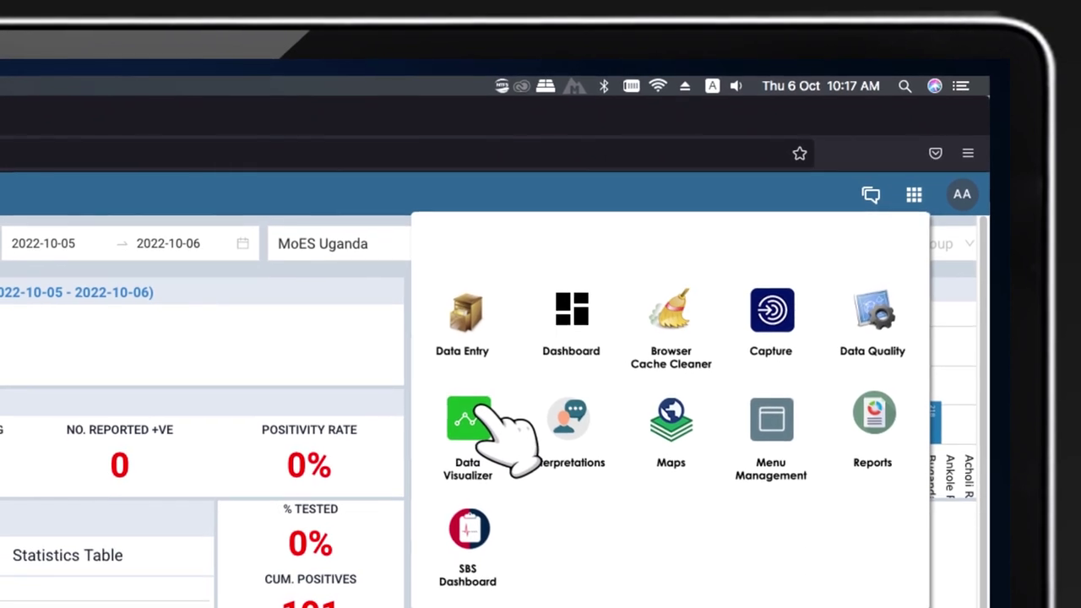
Open Data Visualizer and choose Column as the visualization type
left_click(468, 416)
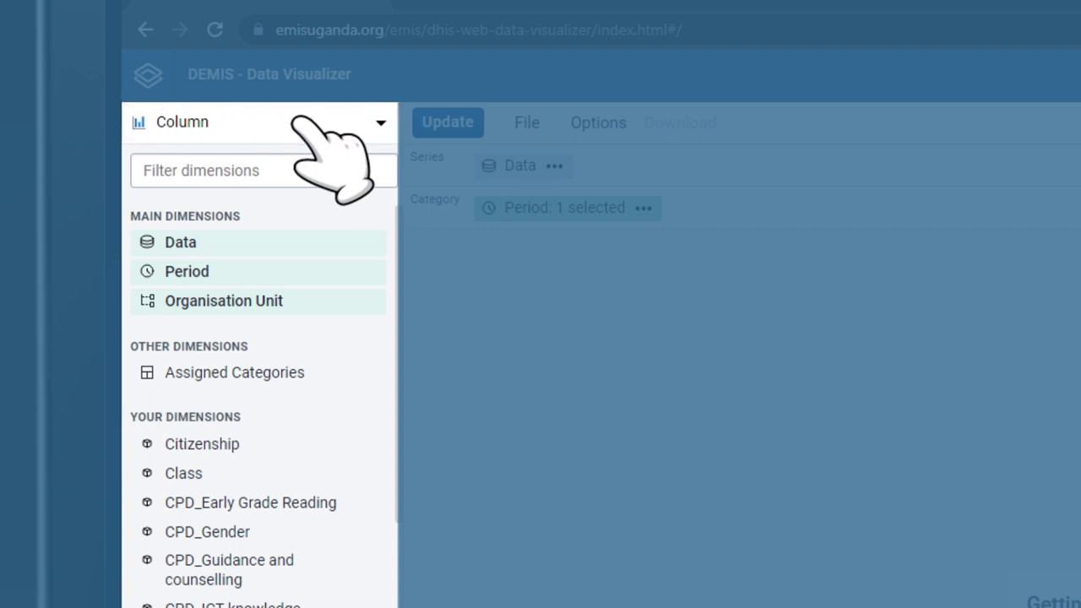
left_click(297, 124)
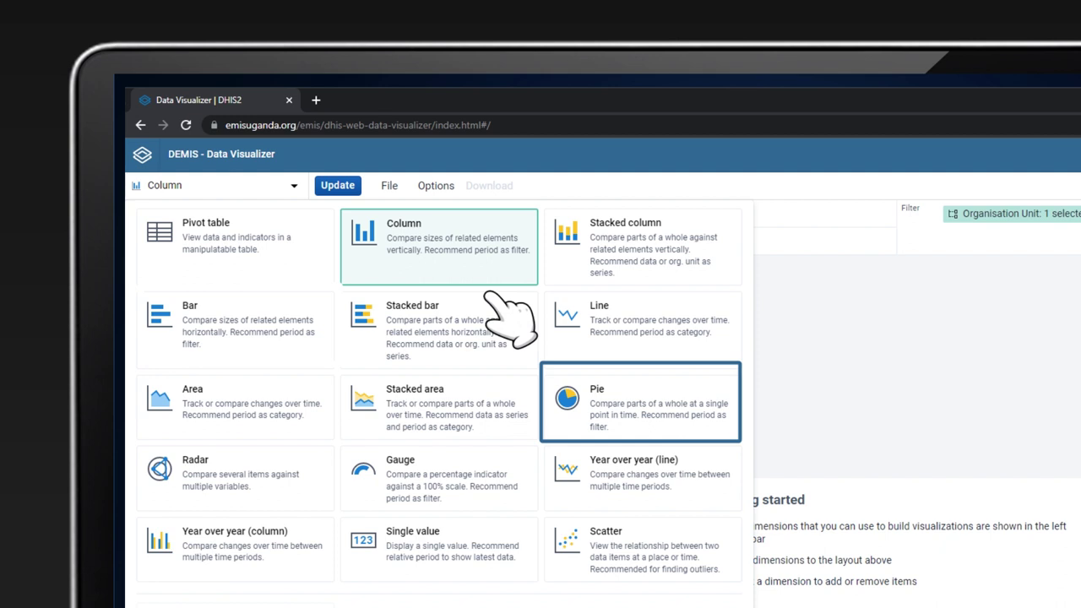
left_click(491, 254)
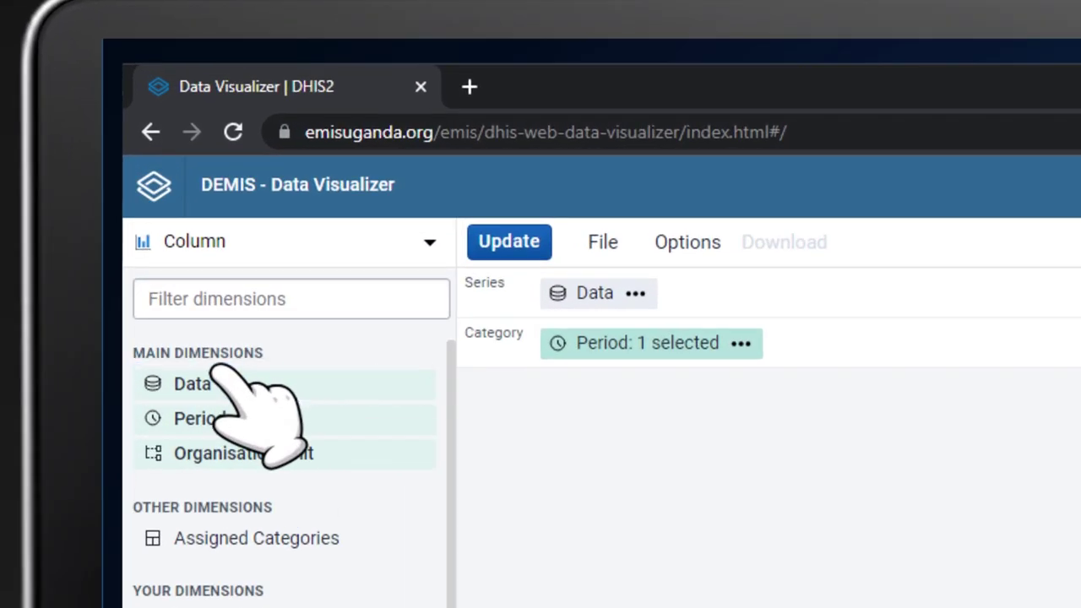
Open the Data dimension and filter its items to Indicators in the Termly tool indicator group
left_click(203, 382)
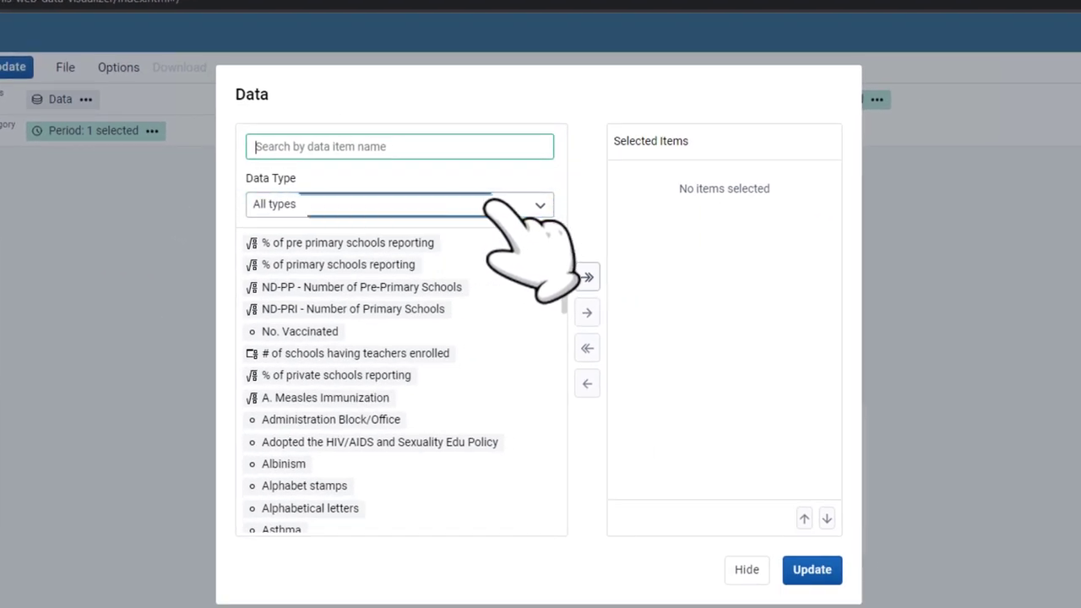
left_click(501, 206)
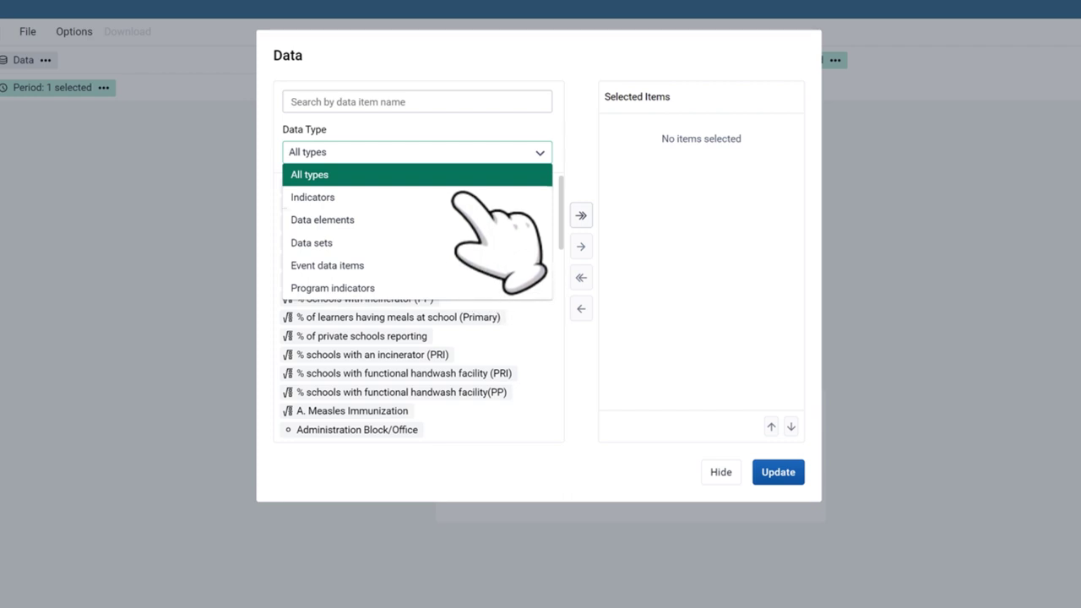
left_click(456, 197)
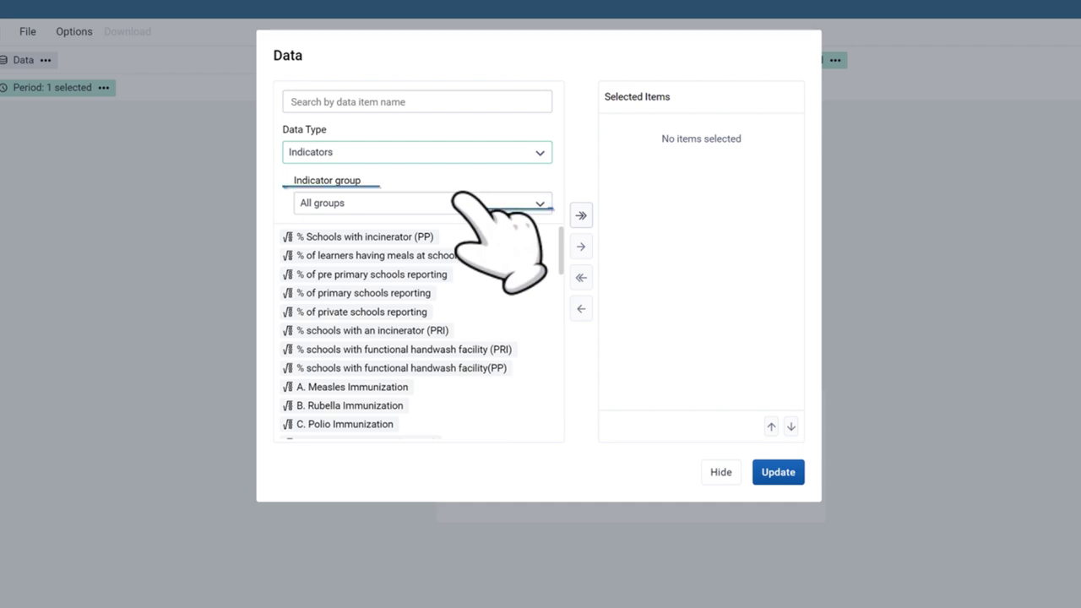
left_click(456, 201)
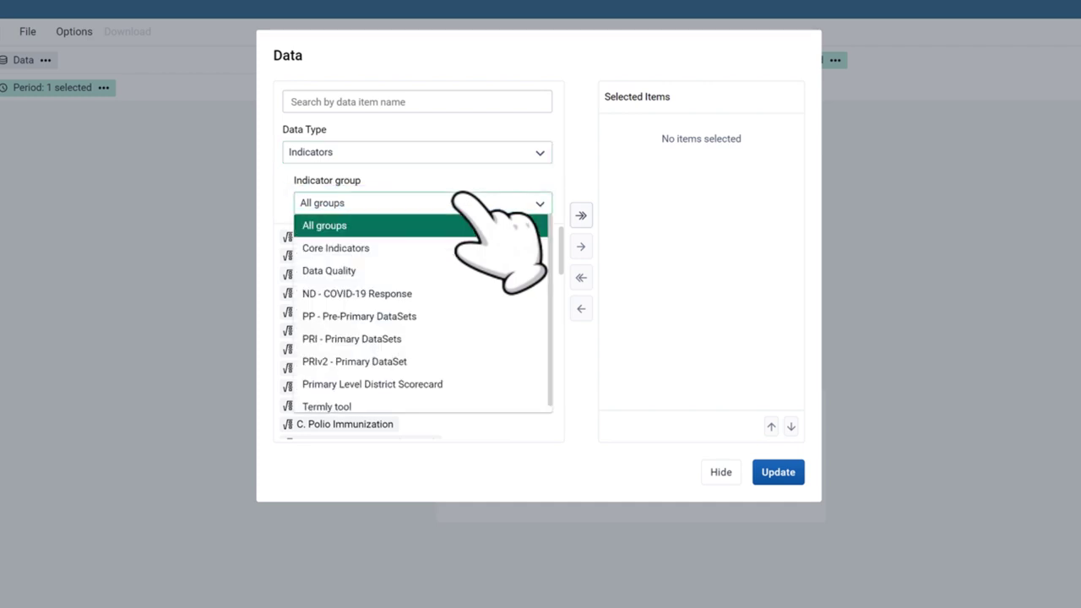
left_click(397, 406)
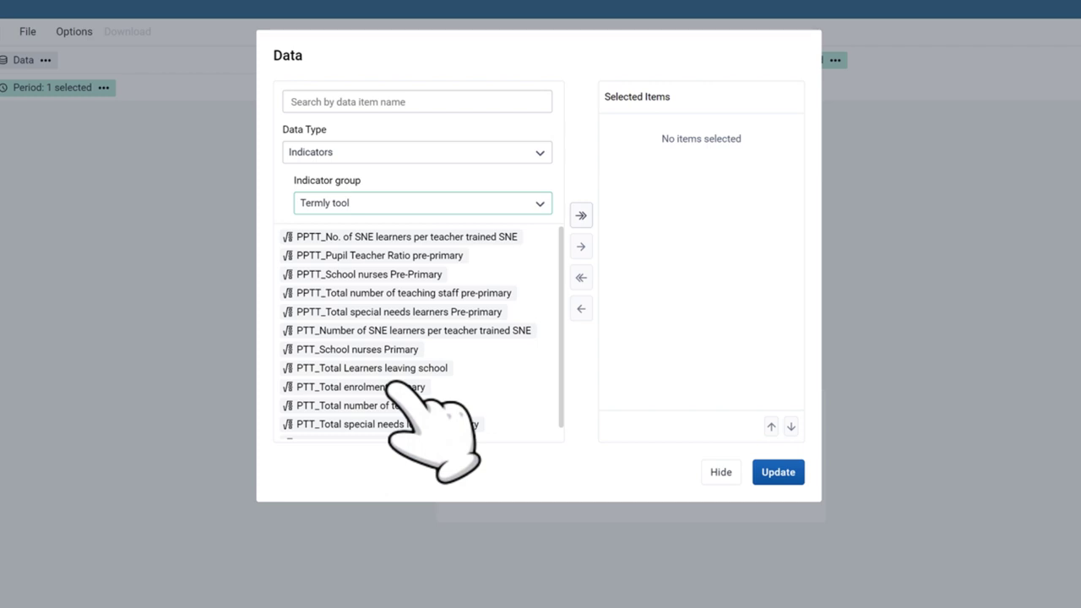
Add the PTT_Total enrolment Primary indicator to the selected data items and hide the Data dialog
scroll(393, 351, "down", 1)
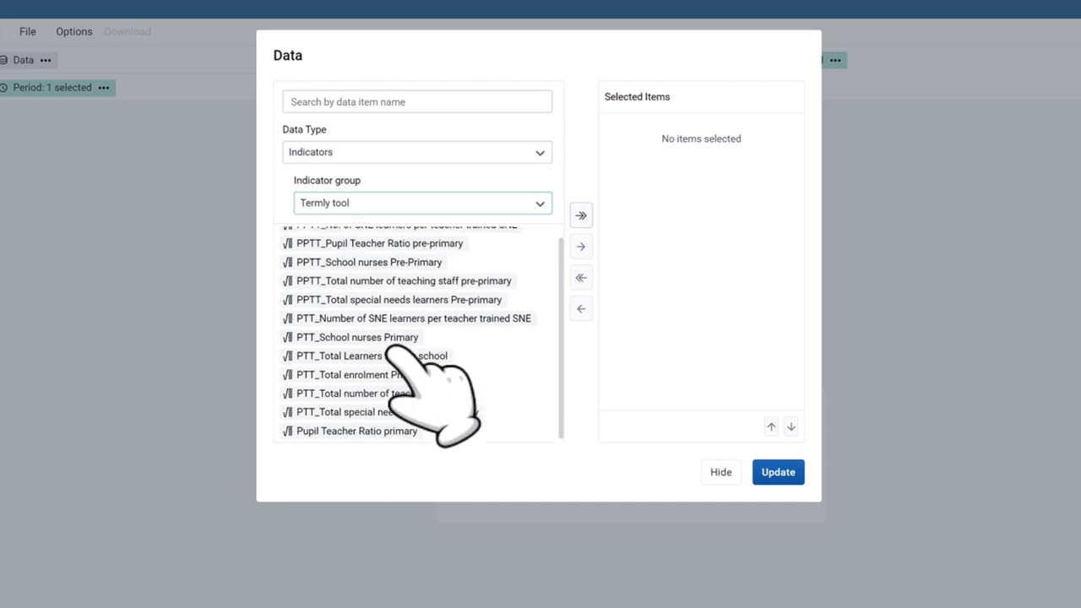
left_click(435, 100)
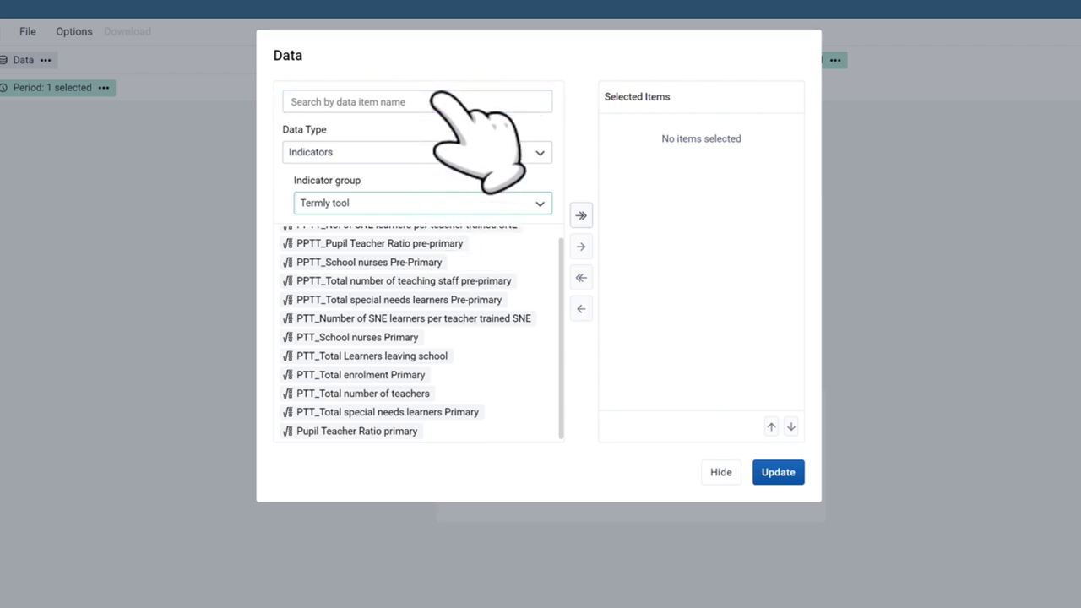
left_click(424, 373)
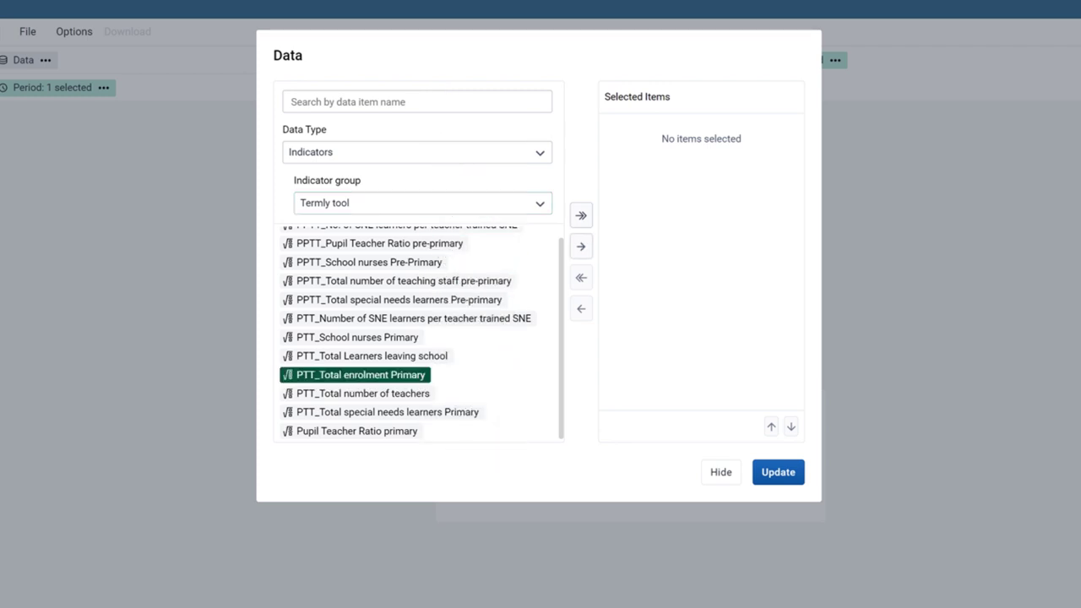
left_click(581, 246)
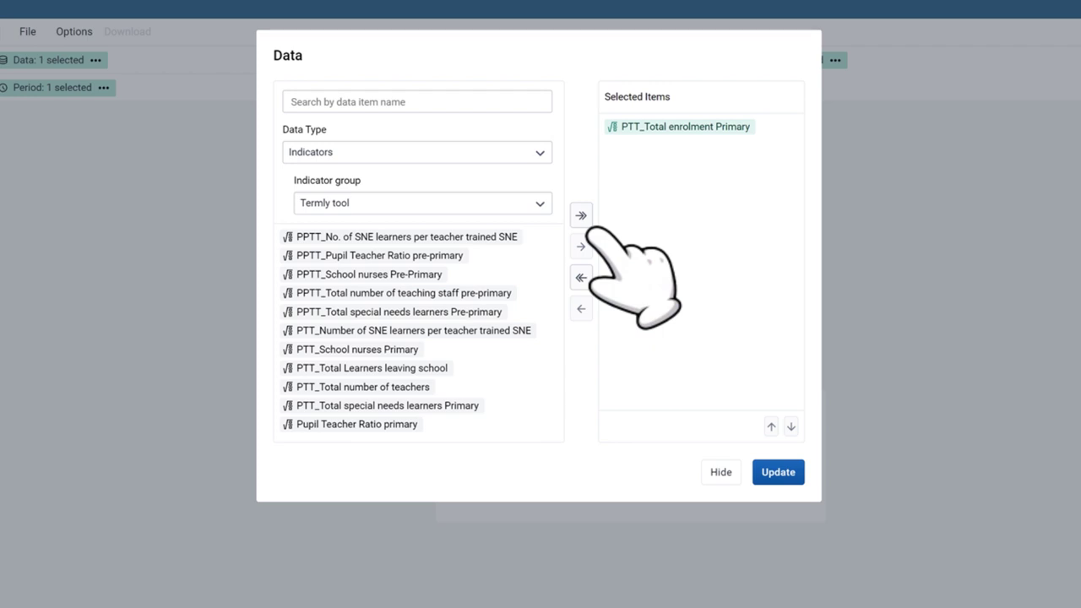
left_click(732, 471)
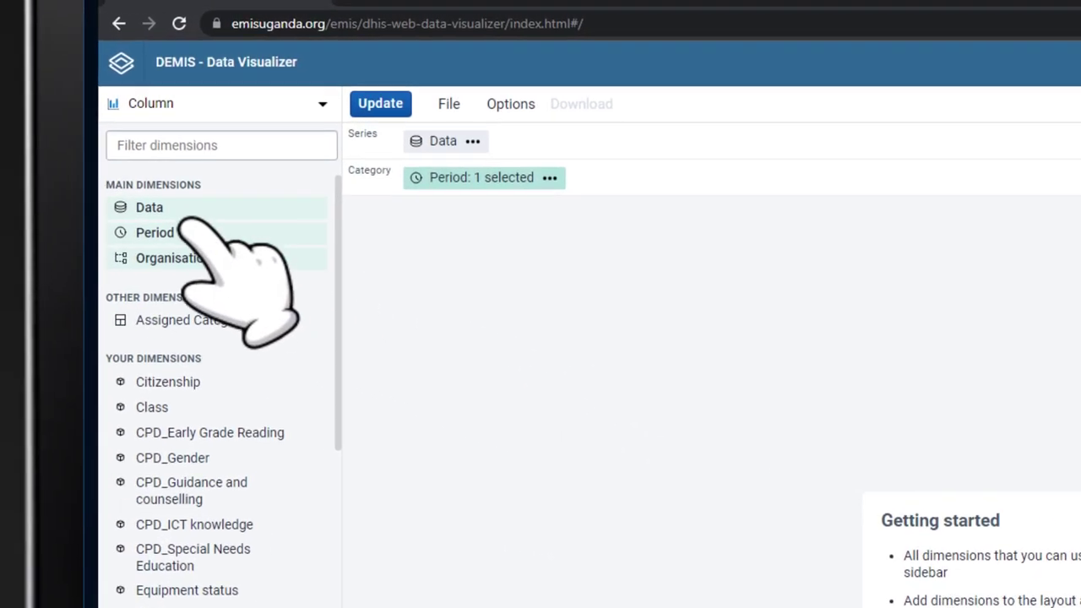
Remove Last year from the selected items of the Period dimension and switch to fixed periods
left_click(182, 228)
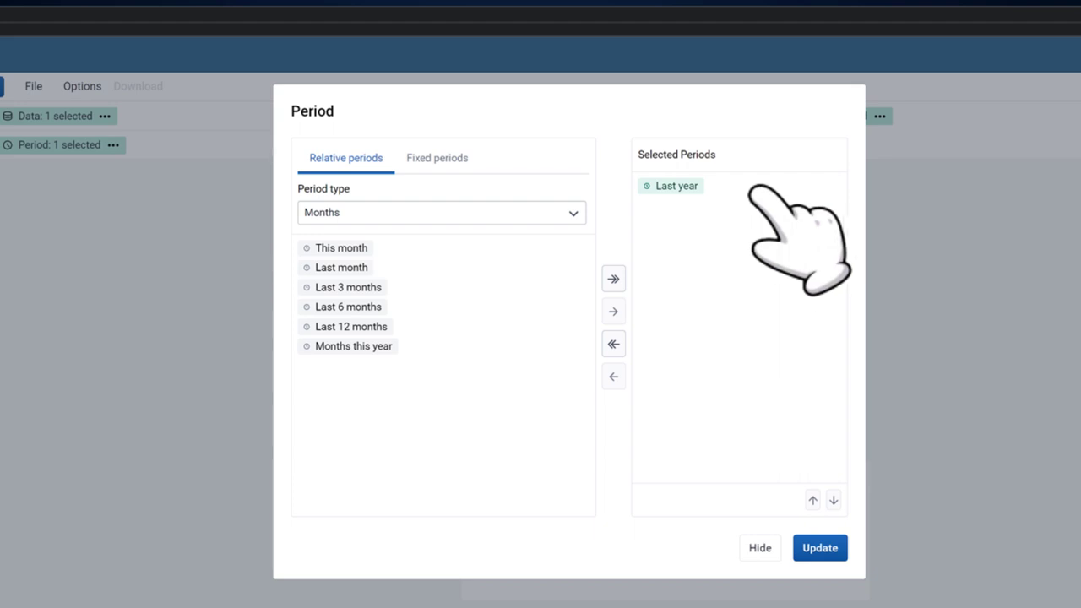
double_click(680, 186)
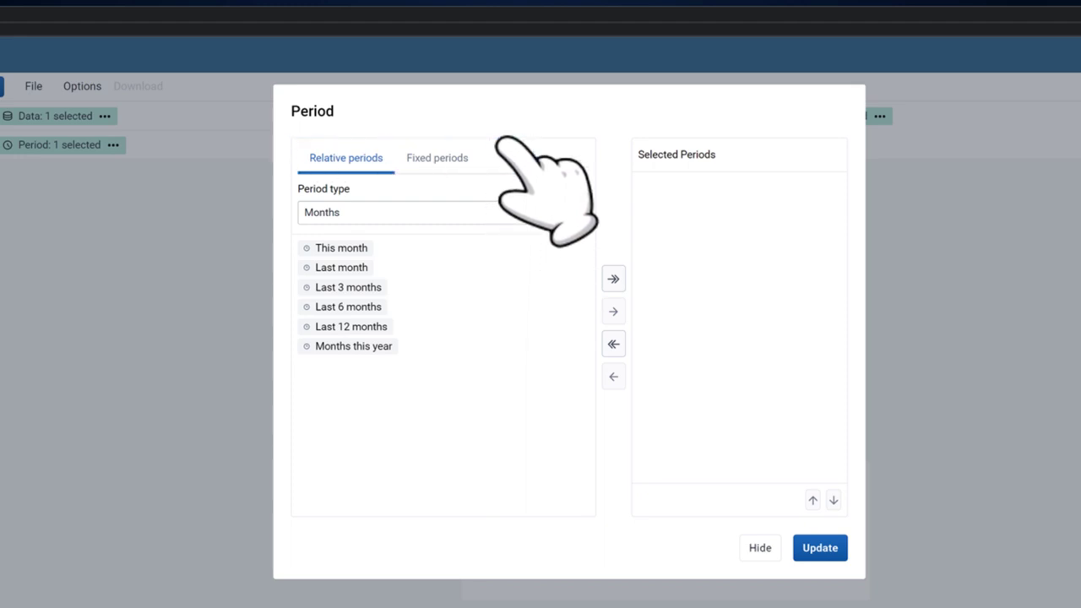
left_click(437, 157)
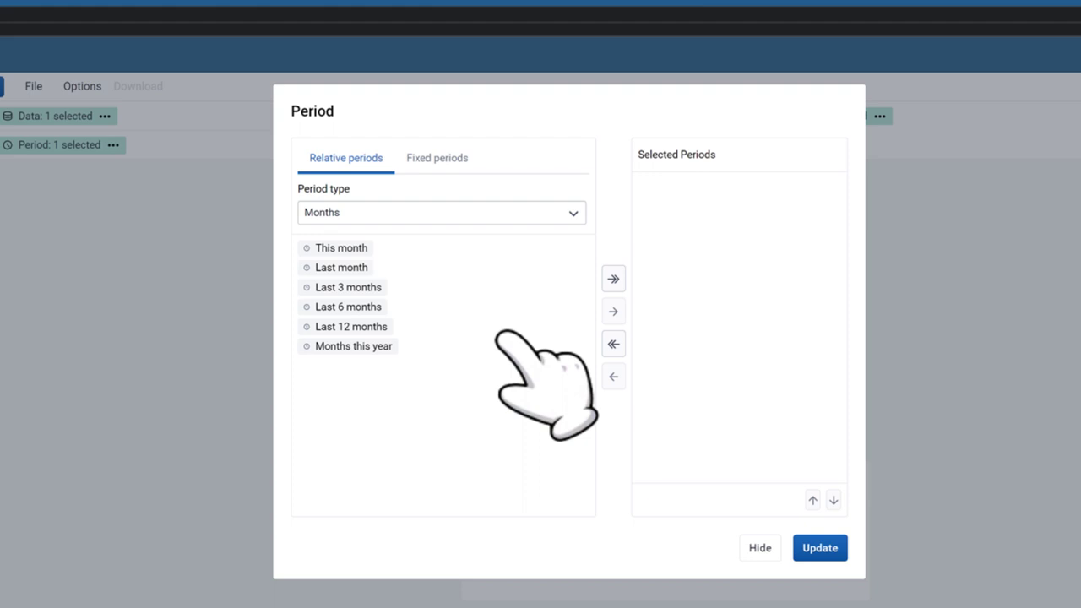
left_click(437, 158)
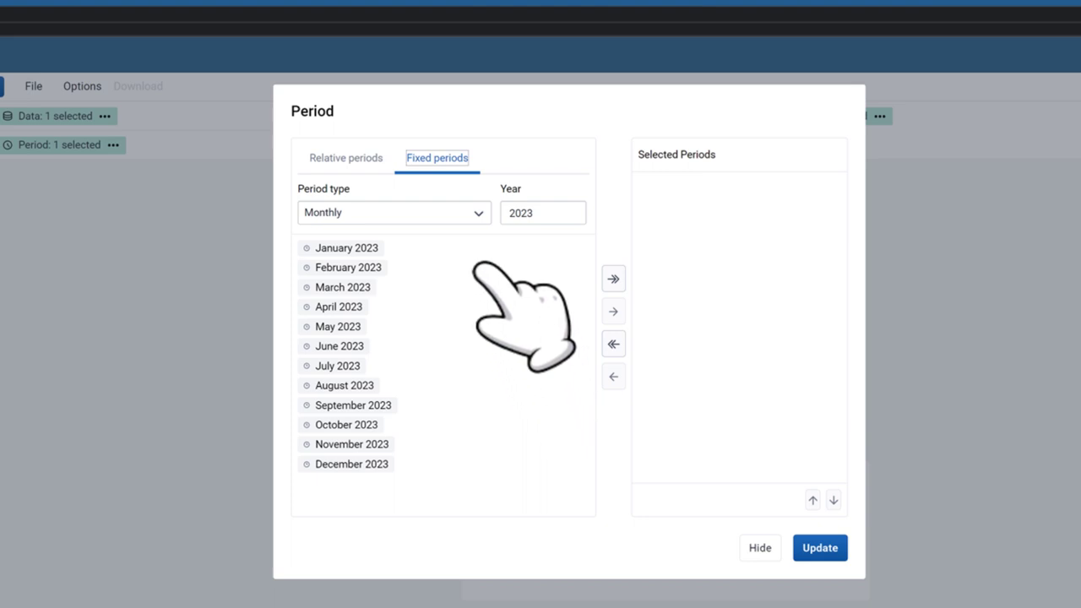
left_click(444, 156)
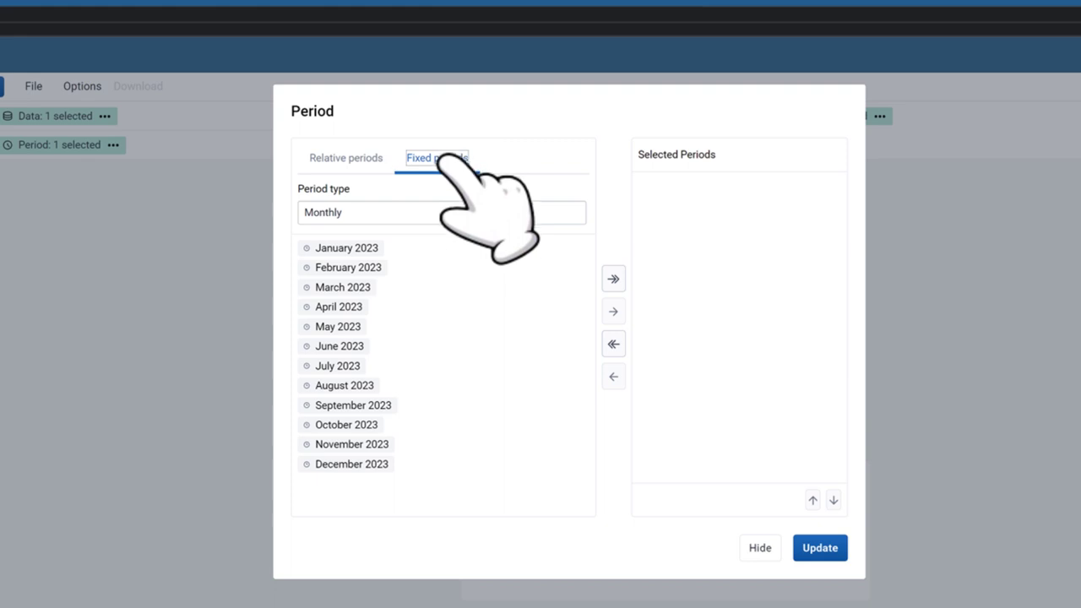
Set the fixed period type to Yearly and add 2022 to the selected periods
left_click(448, 212)
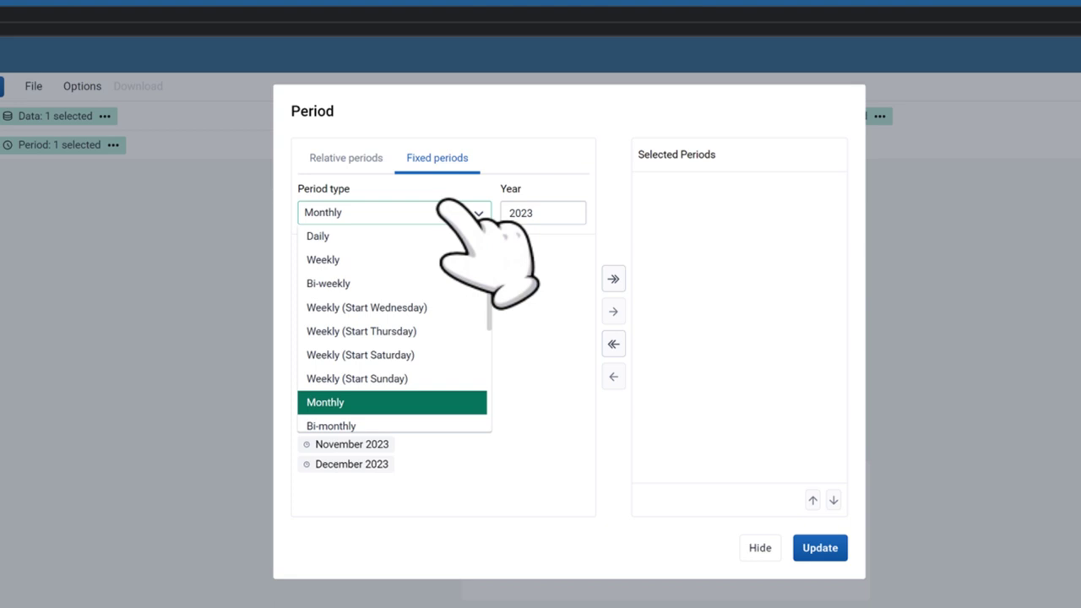
scroll(439, 253, "down", 4)
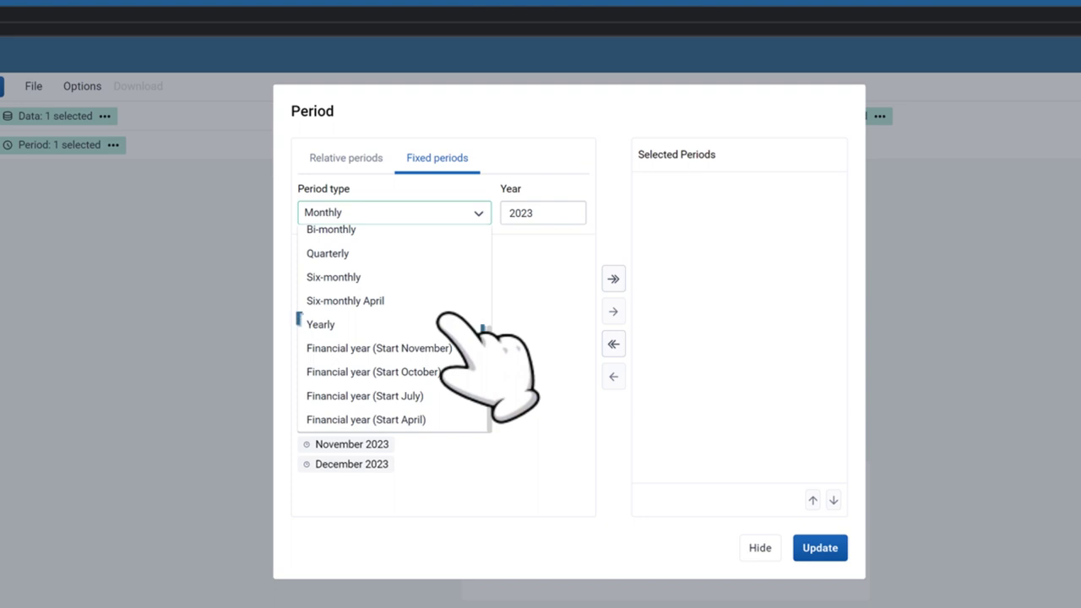
left_click(441, 321)
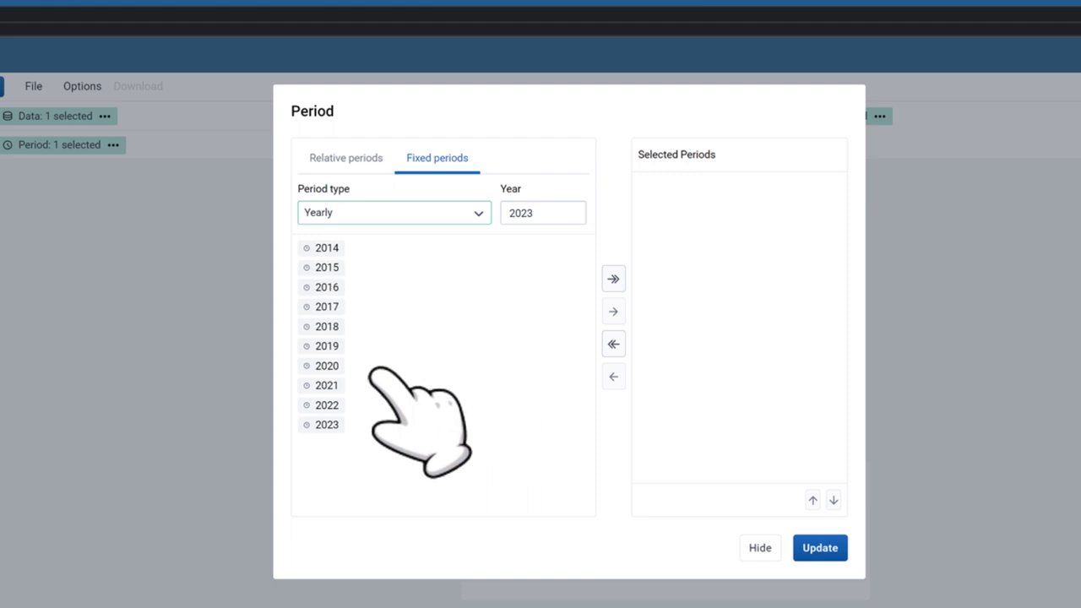
left_click(342, 399)
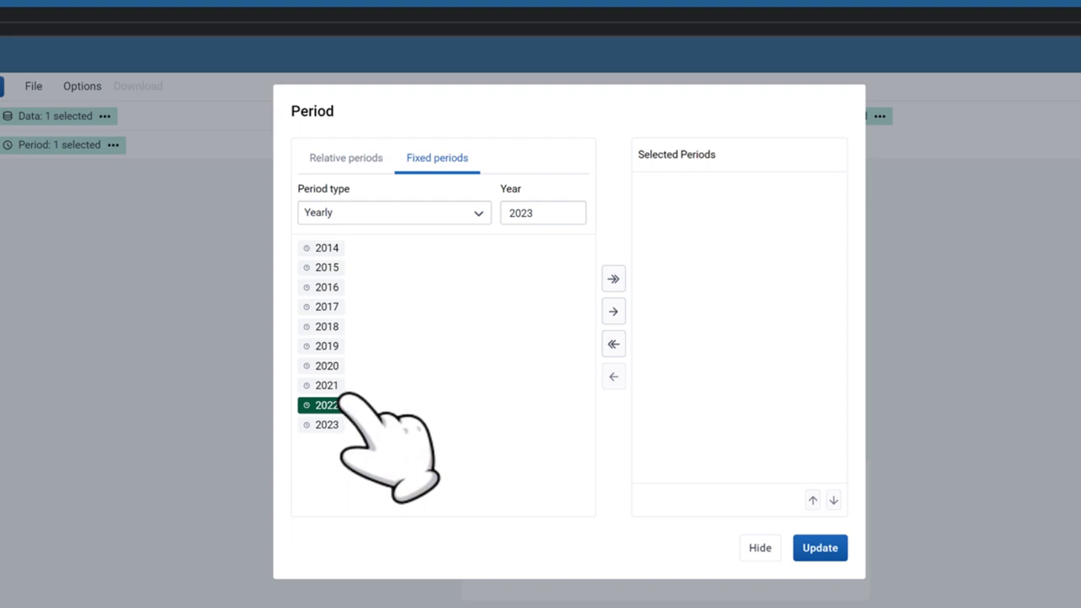
left_click(614, 311)
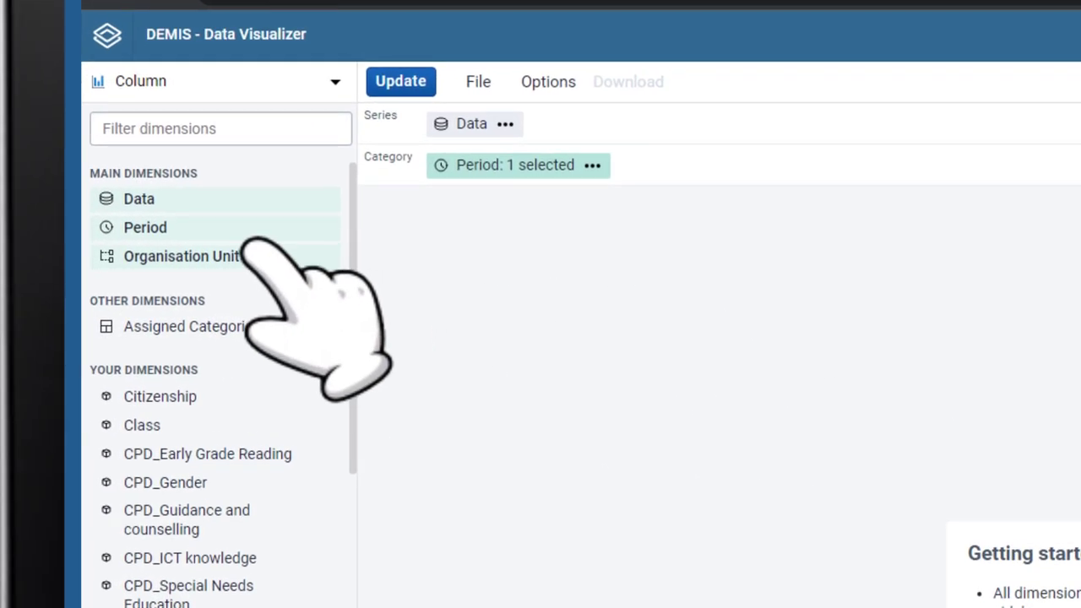
Set the Organisation Unit to Gulu DLG in Gulu District, Acholi Region, instead of MoES Uganda, and update the chart
left_click(246, 246)
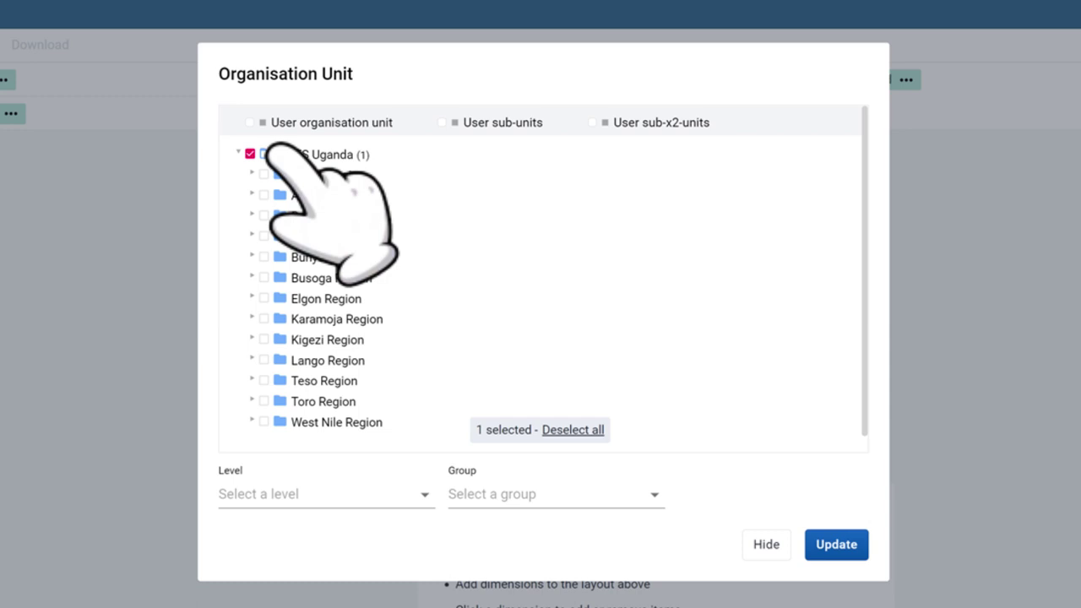
left_click(274, 152)
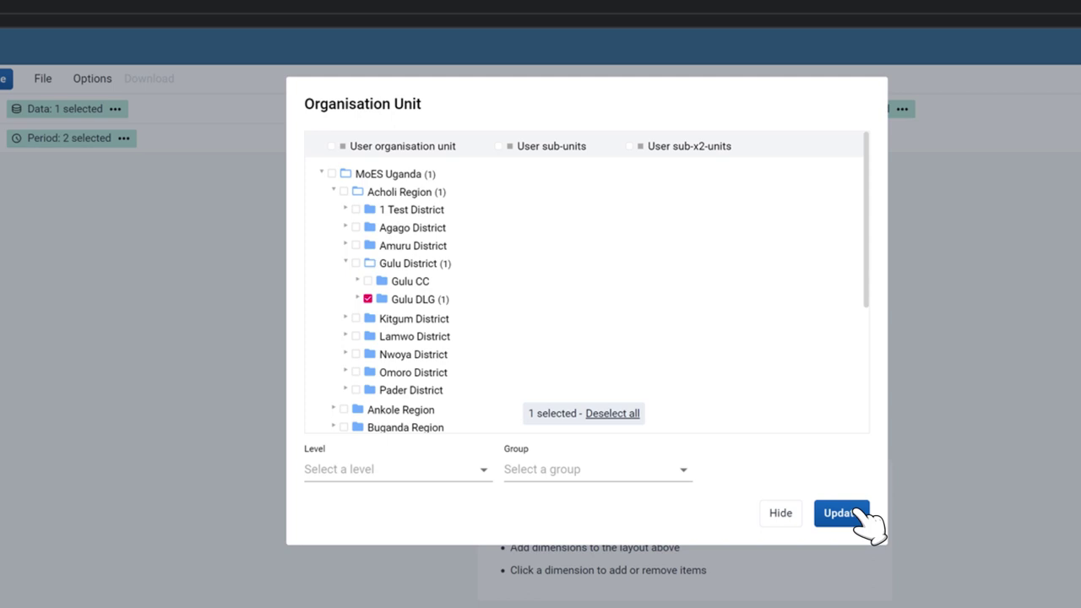
left_click(857, 512)
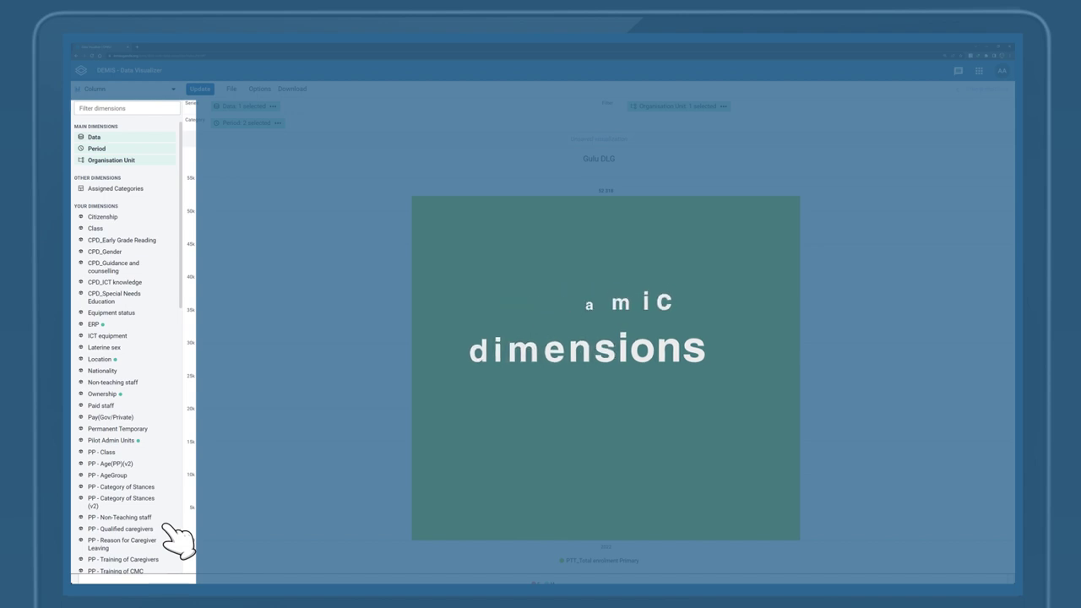
Select Term 1, Term 2 and Term 3 for the School Term dimension and add it to the series
scroll(177, 540, "down", 5)
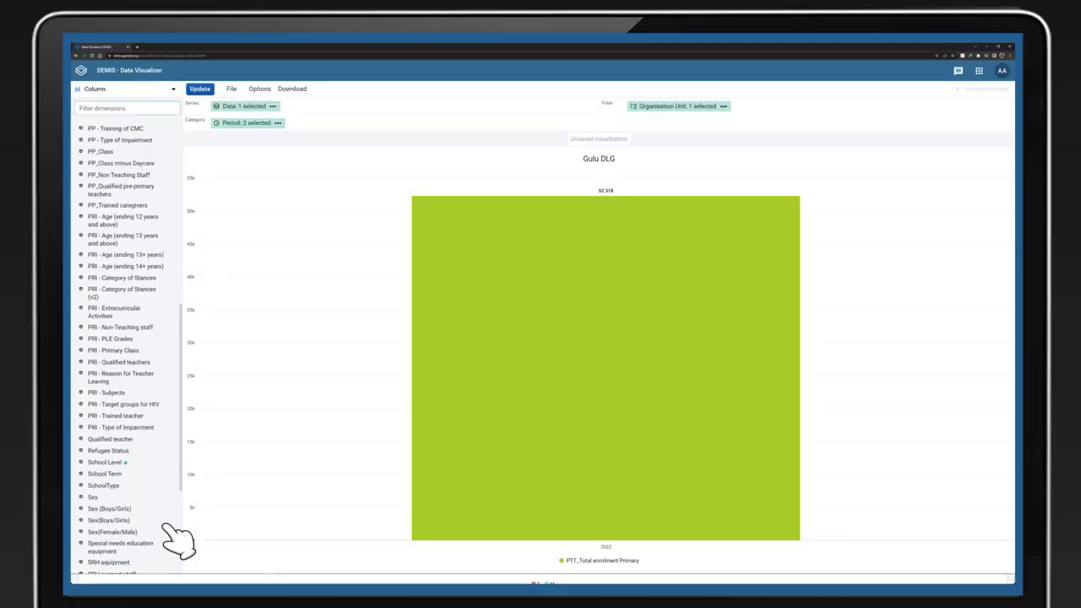
left_click(125, 475)
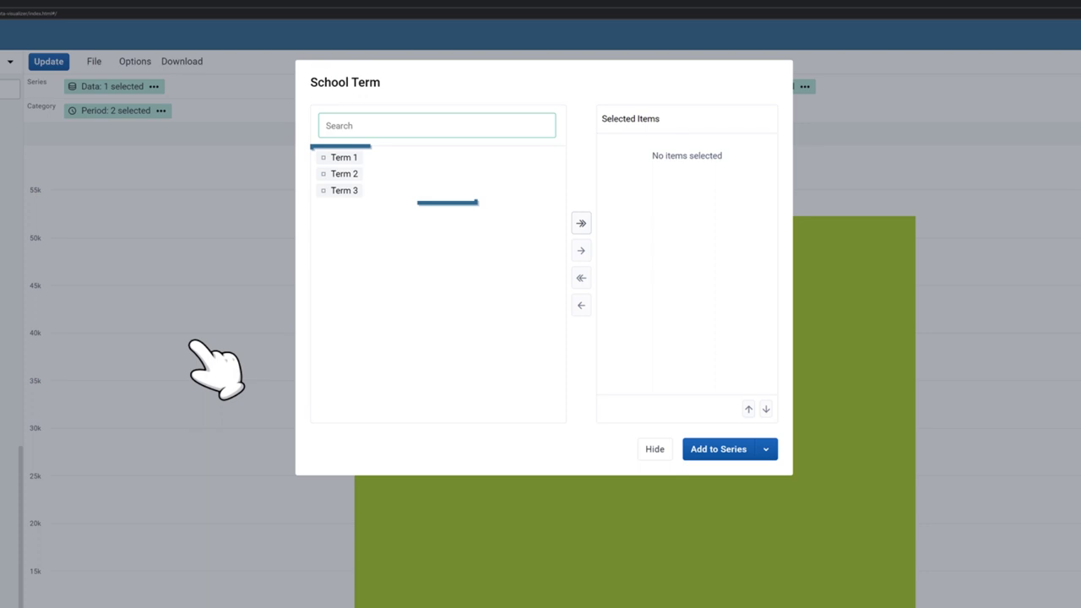
double_click(365, 158)
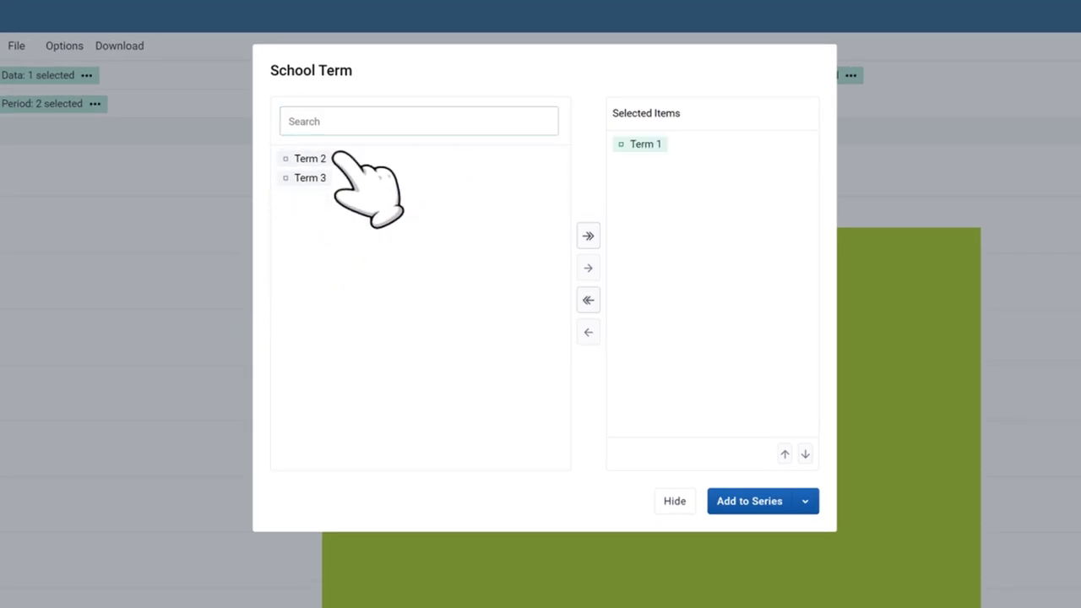
double_click(336, 158)
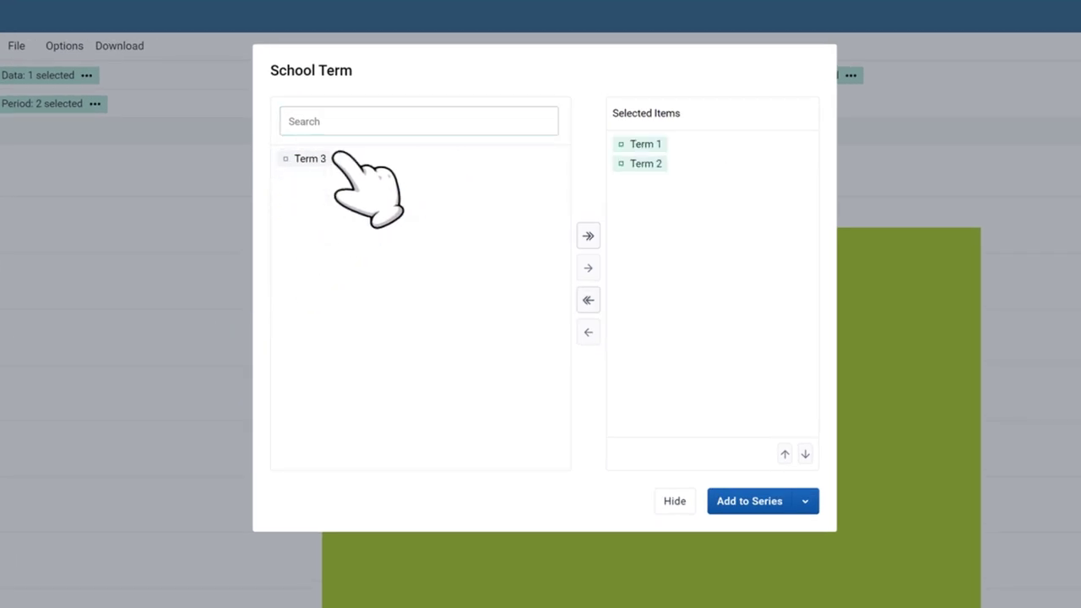
double_click(336, 159)
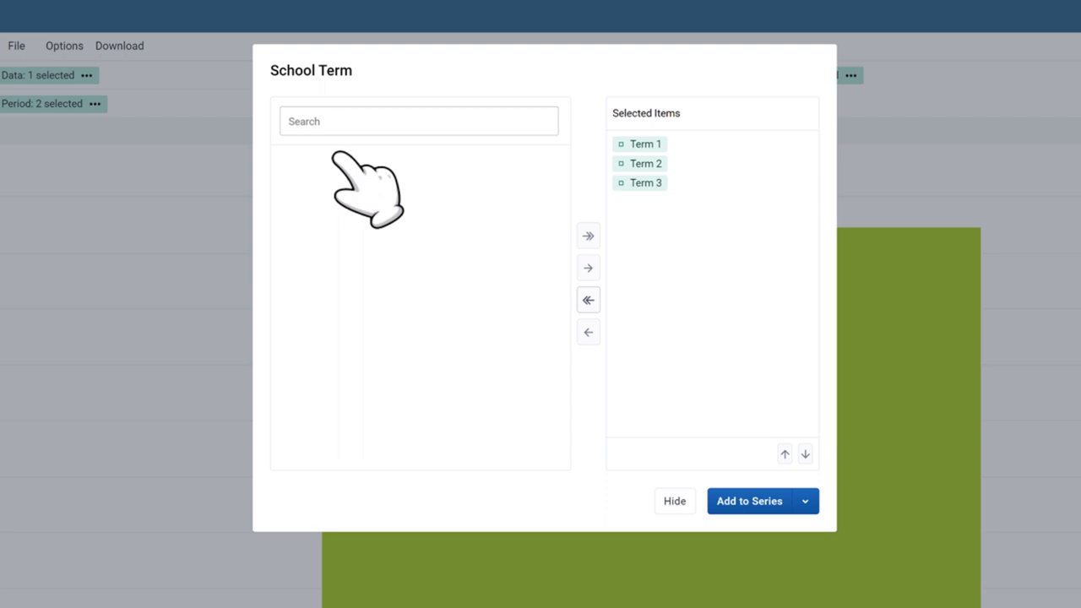
left_click(781, 496)
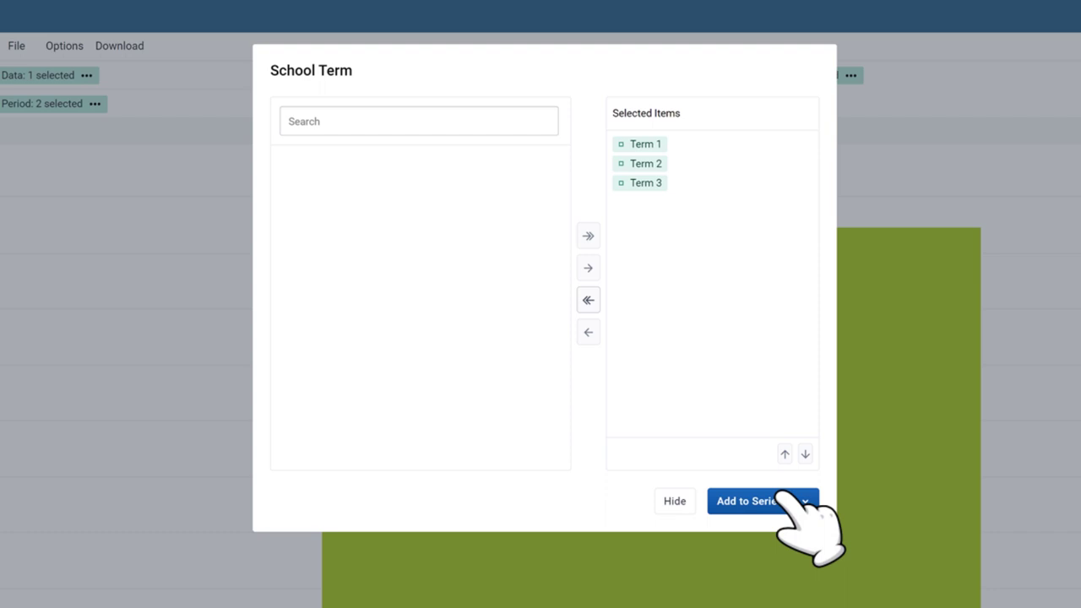
left_click(781, 498)
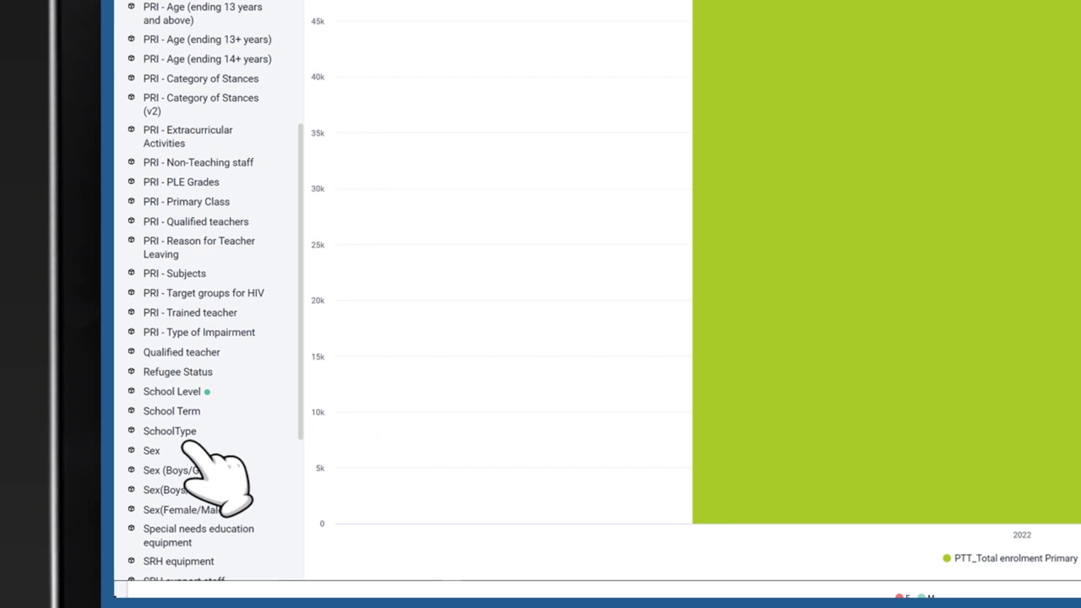
Open the Sex dimension and distribute School Term, Period, Organisation Unit and Data between the layout's Category and Filter areas
left_click(184, 449)
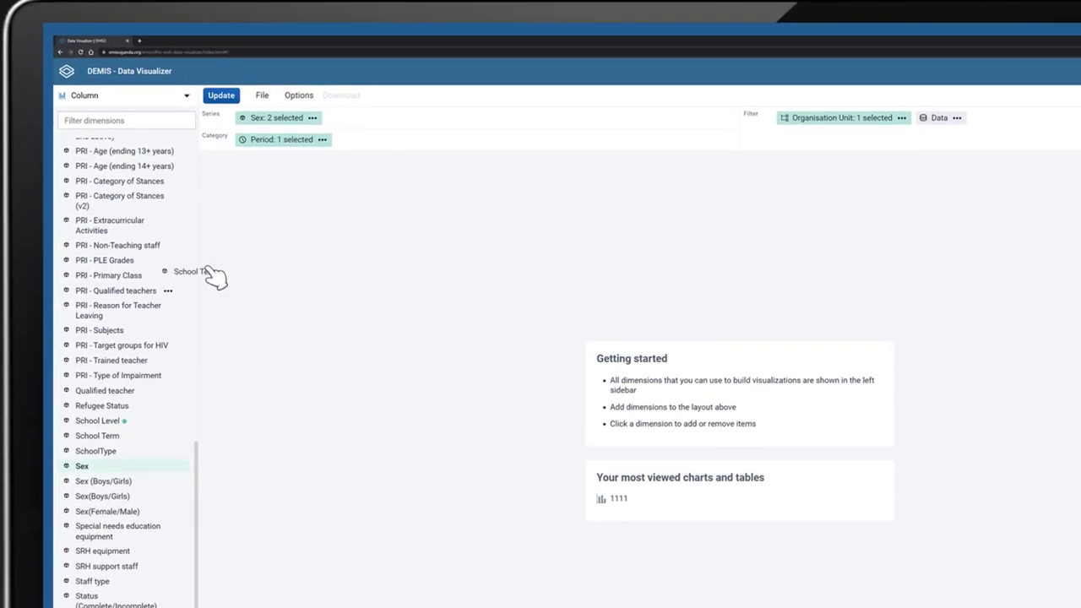
left_click_drag(263, 194, 254, 139)
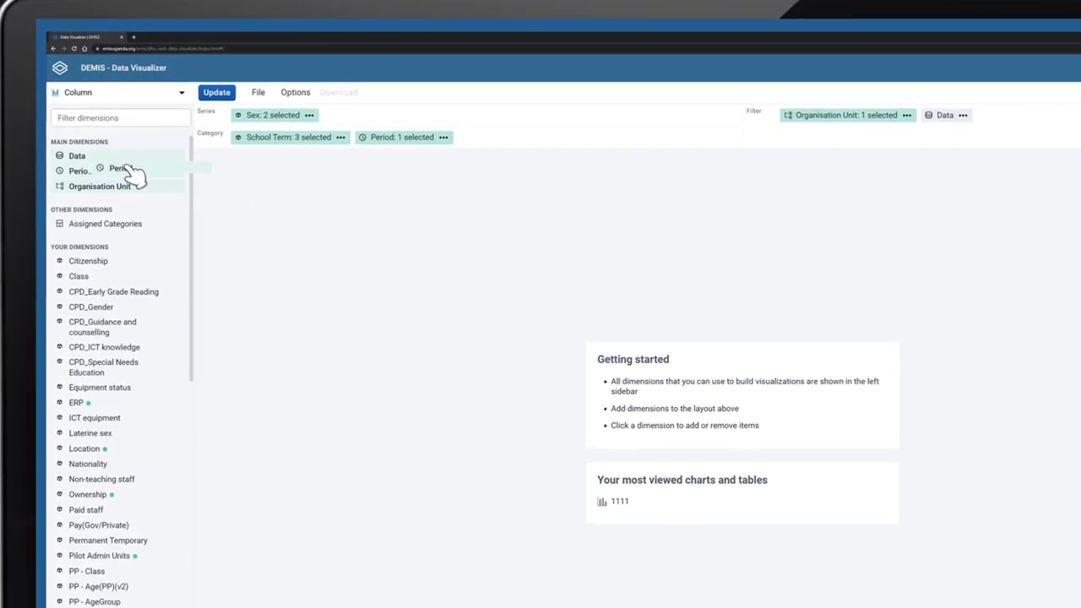
left_click_drag(376, 158, 883, 113)
left_click_drag(98, 186, 688, 140)
left_click_drag(131, 156, 887, 114)
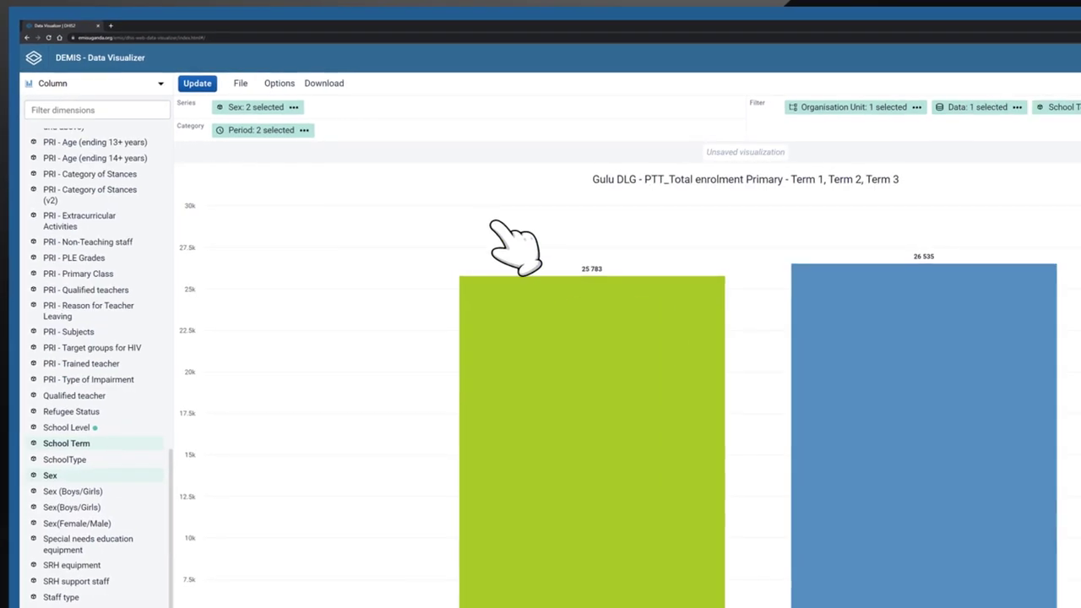
Save the visualization under the name "XXXXXXXX XXXXXXXX" with a placeholder description
left_click(235, 82)
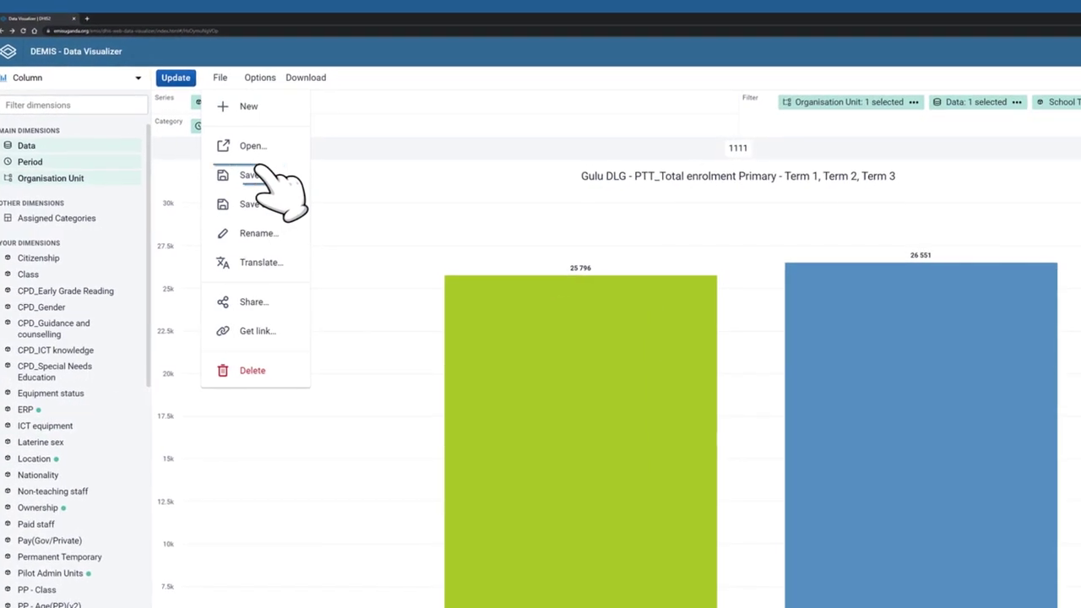
left_click(253, 175)
type("XXXXXXXX XXXXXXXX")
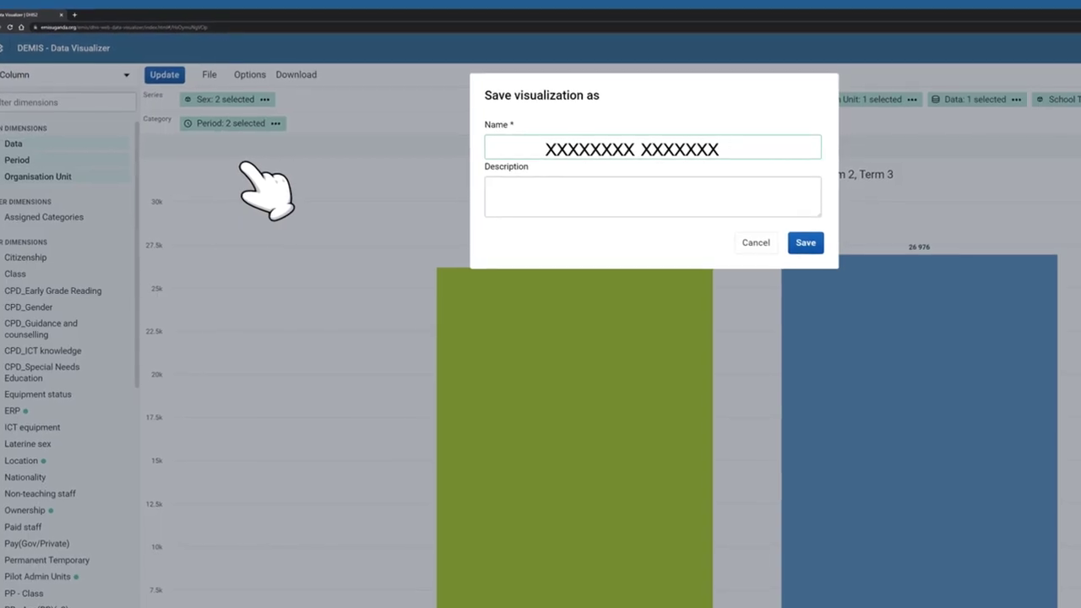
key("Tab")
type("•••••••••")
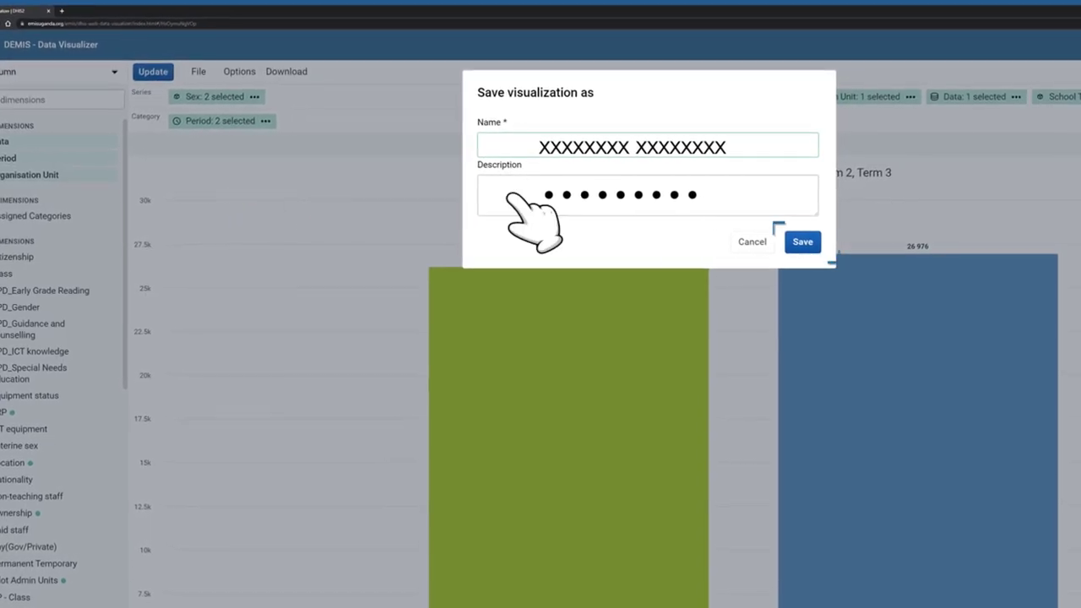
left_click(799, 242)
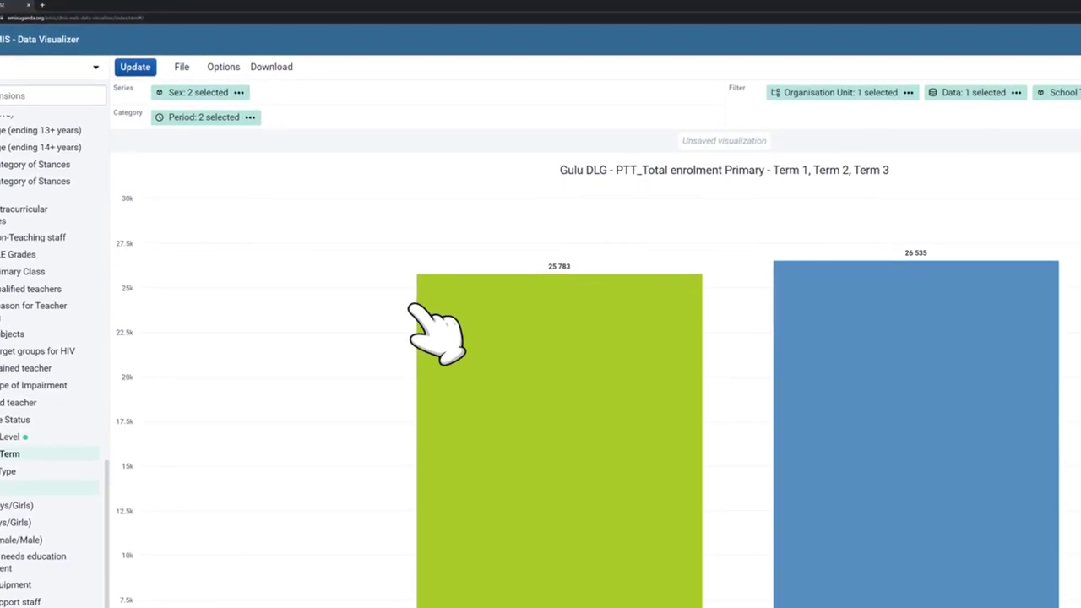
Rename the saved visualization to "bbbbb bbbbbb"
left_click(173, 64)
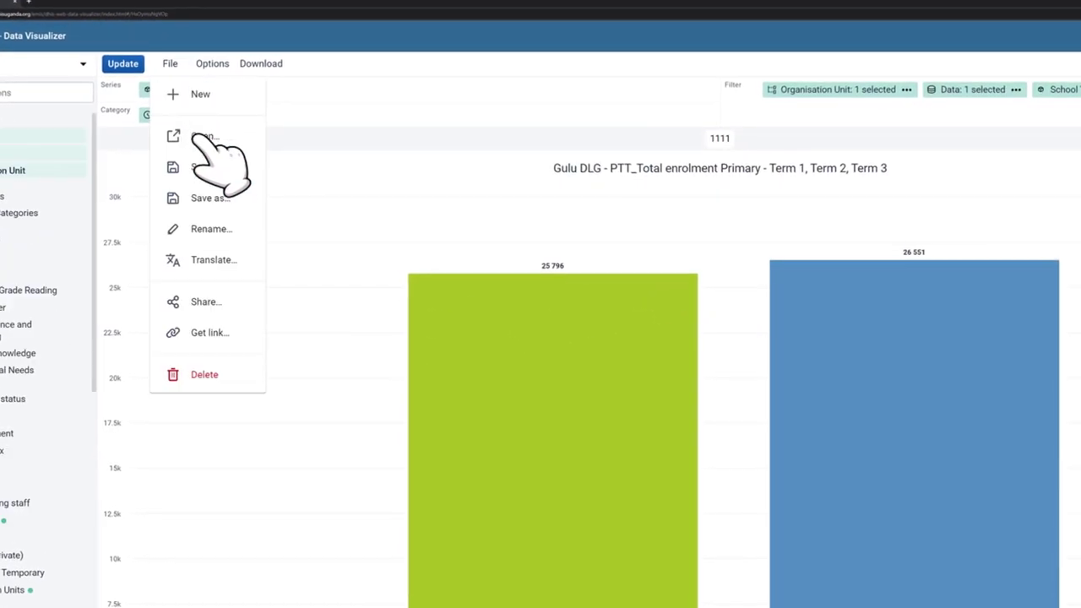
left_click(211, 225)
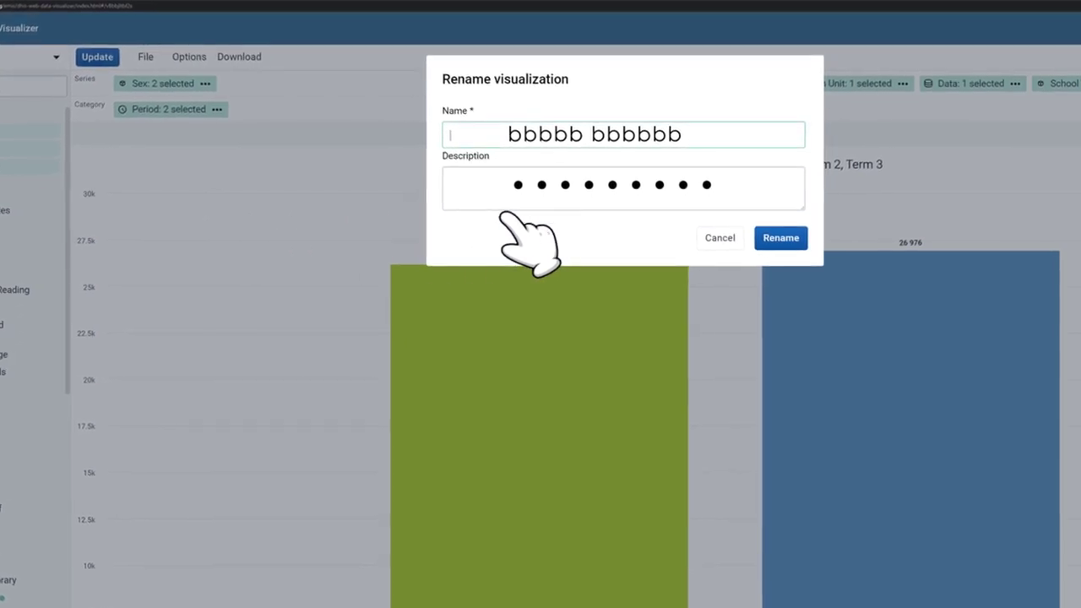
left_click(768, 234)
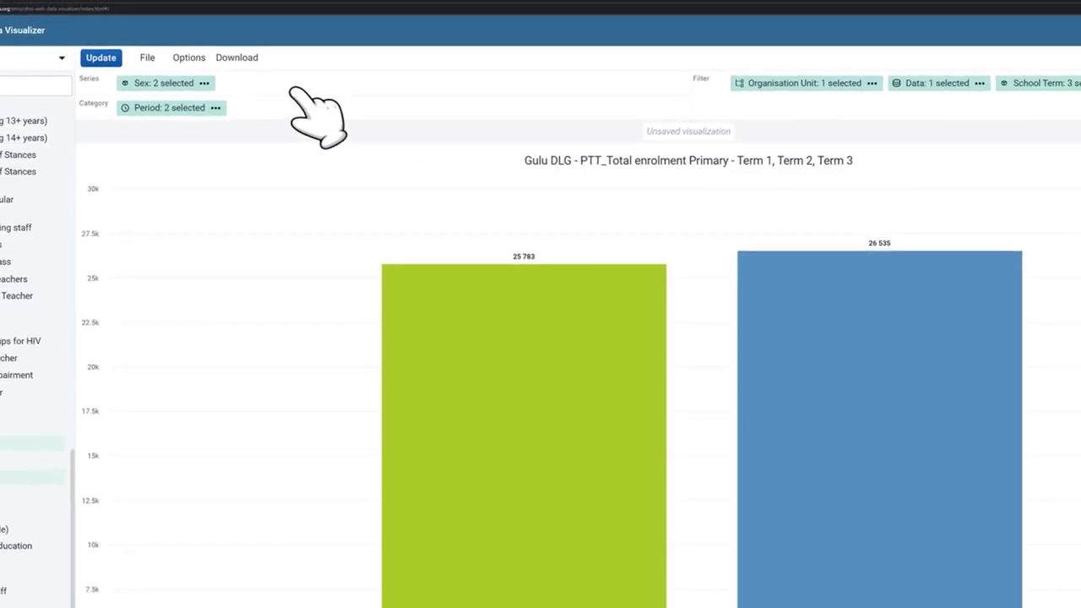
Delete the saved visualization and confirm the deletion
left_click(158, 60)
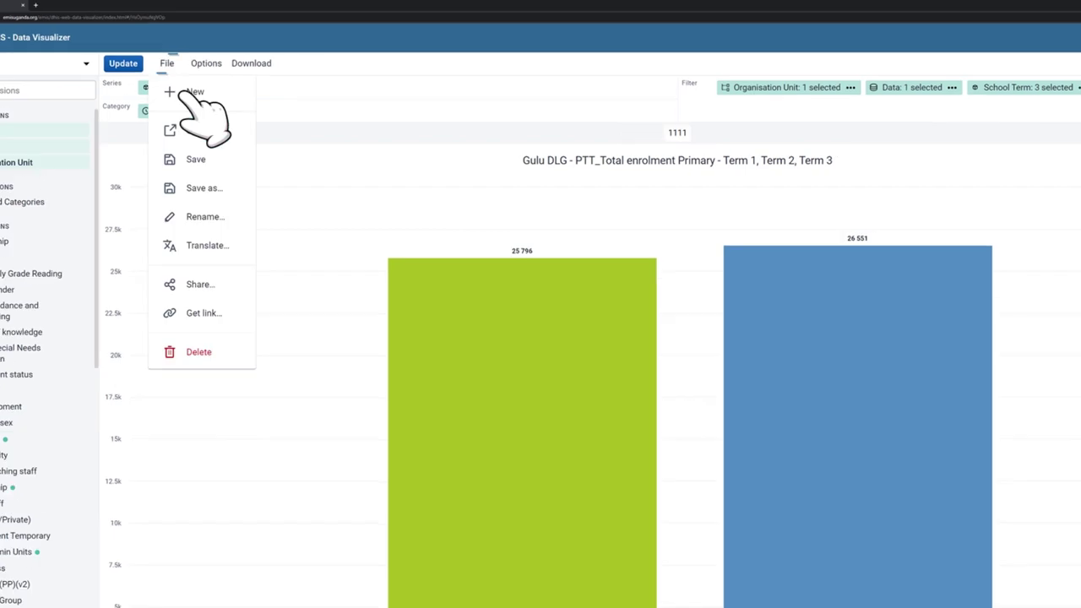
left_click(204, 355)
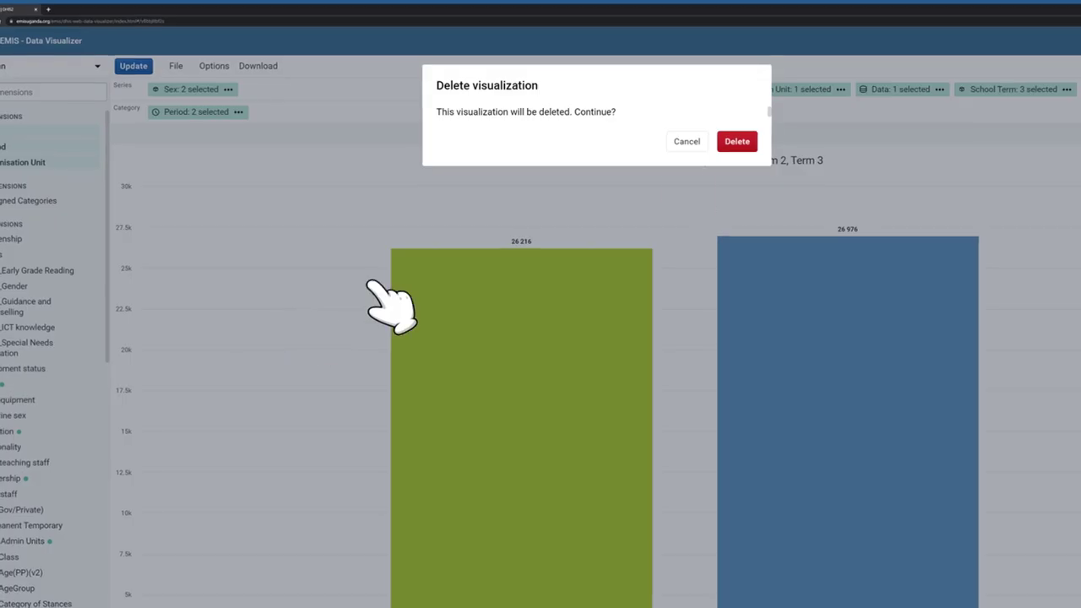
left_click(730, 142)
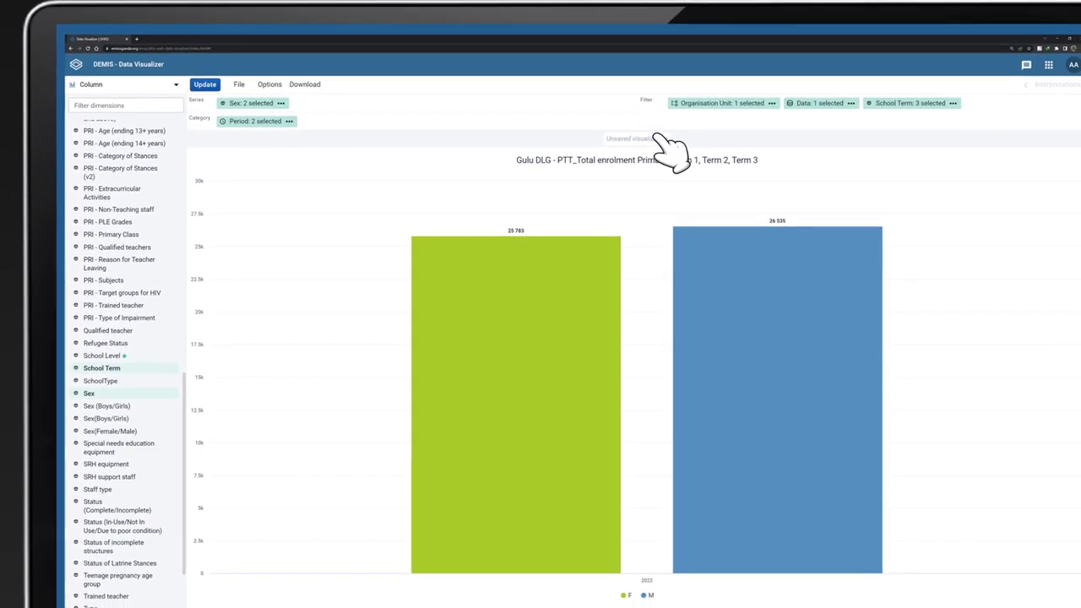
Get the shareable link for opening the visualization 1111 in this app
left_click(245, 85)
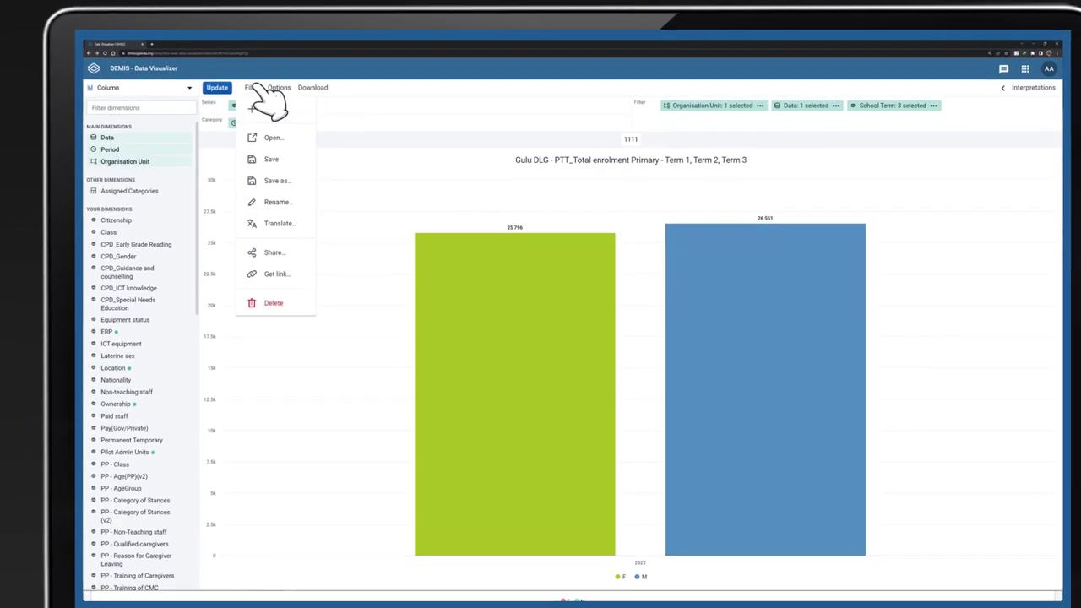
left_click(292, 272)
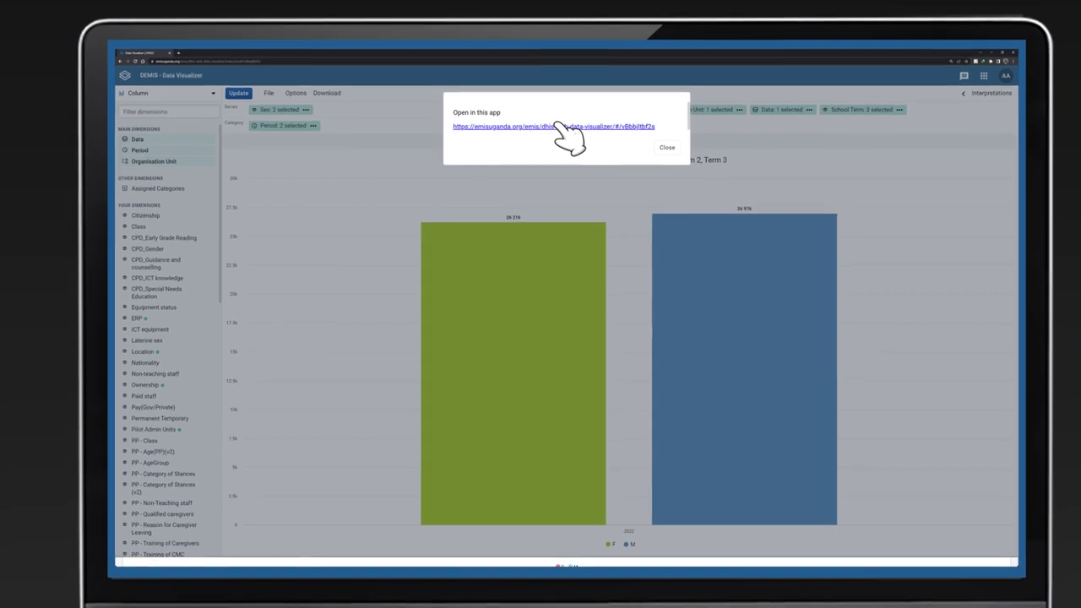